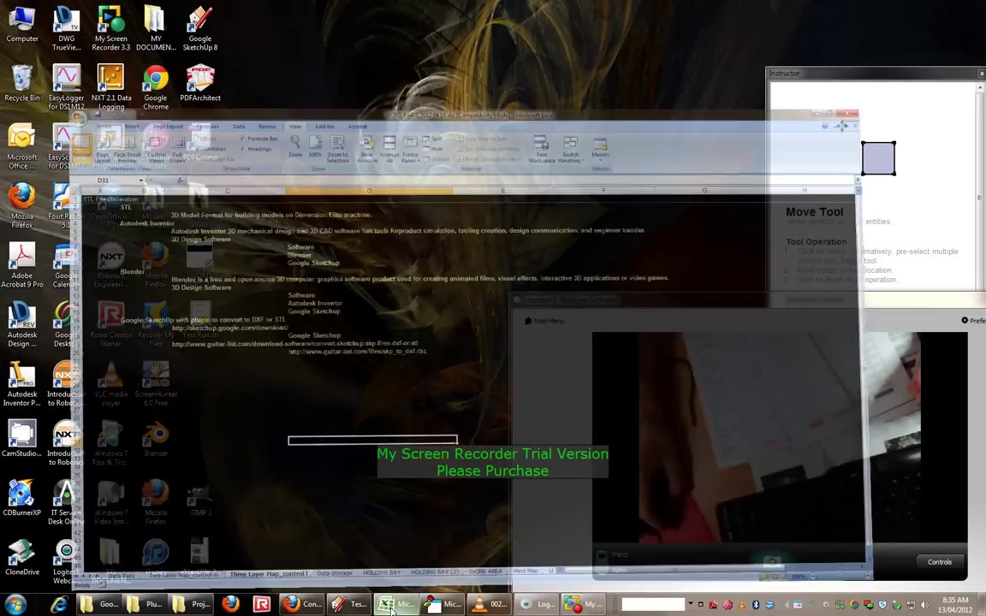
# Step: Review the STL, Autodesk Inventor and Blender entries in the STL File Generation outline on the Three Layer Map worksheet
pyautogui.click(532, 335)
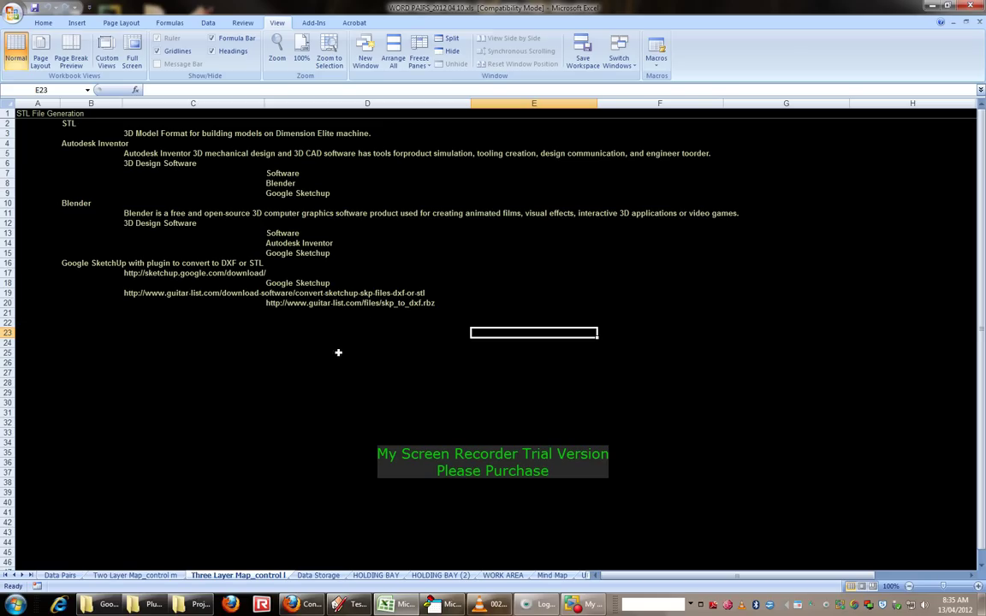
pyautogui.click(291, 131)
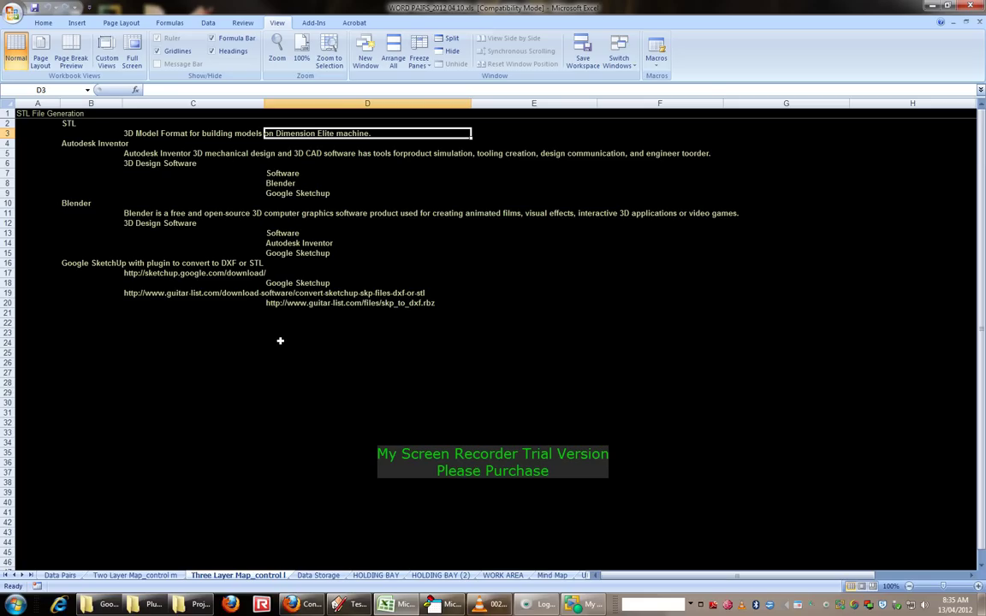
pyautogui.click(85, 123)
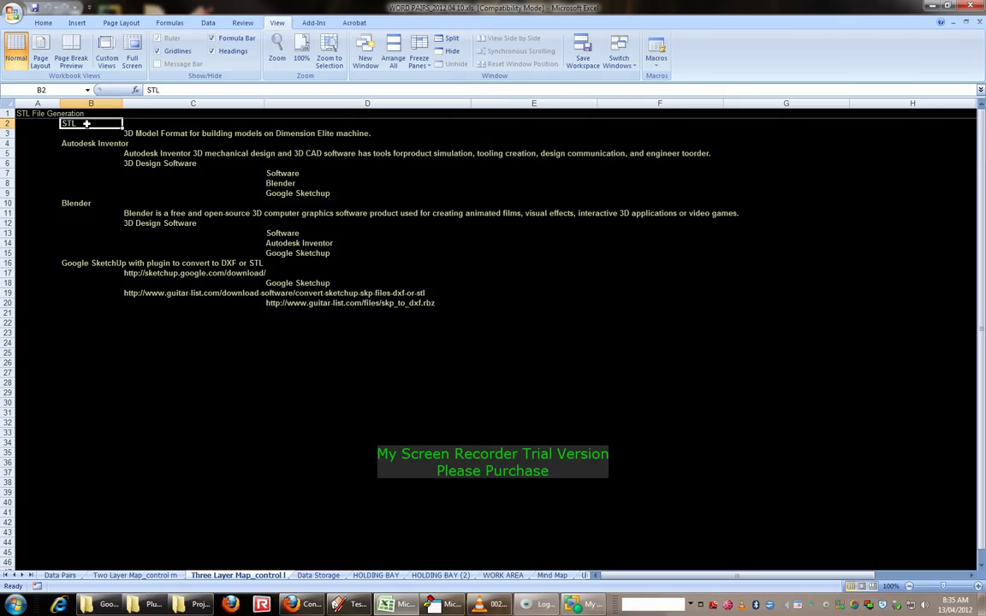
pyautogui.click(98, 165)
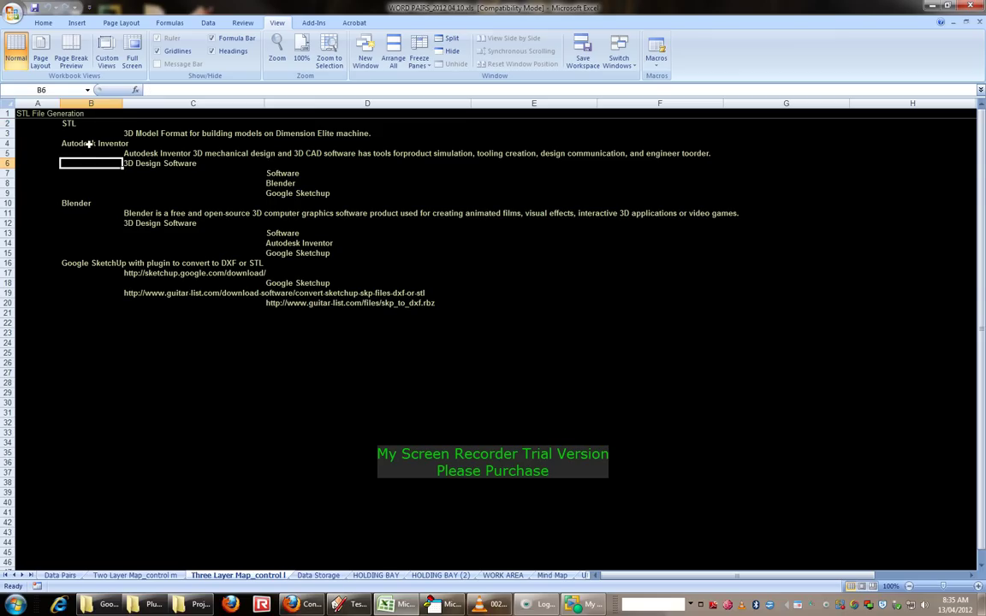
pyautogui.click(88, 144)
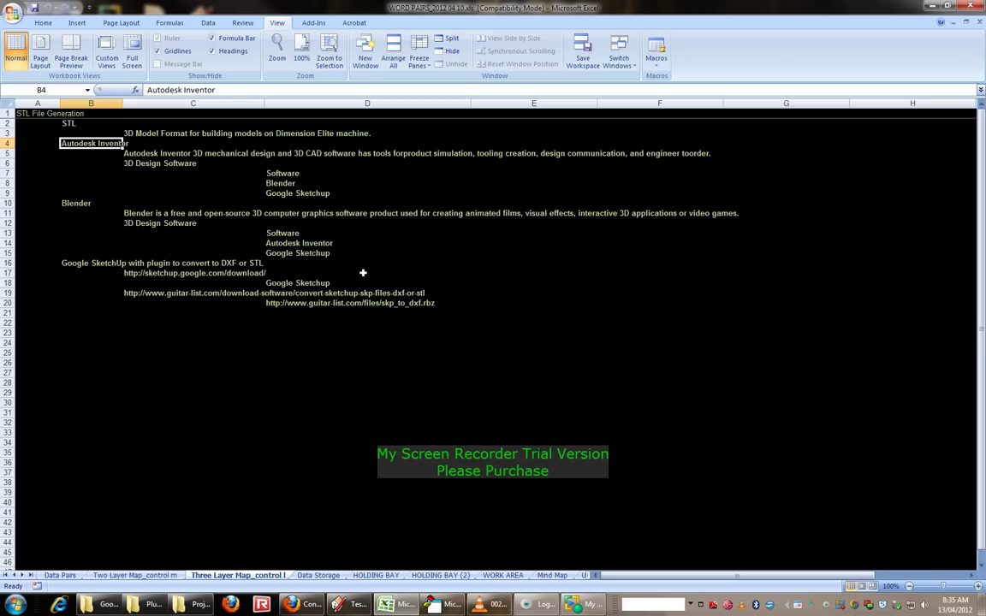
pyautogui.click(533, 606)
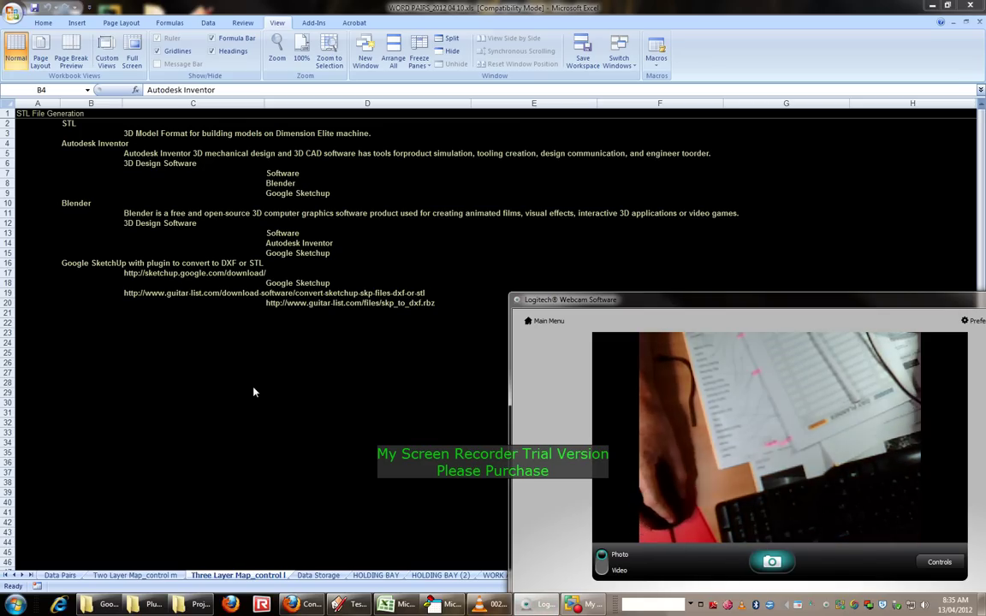
pyautogui.click(84, 205)
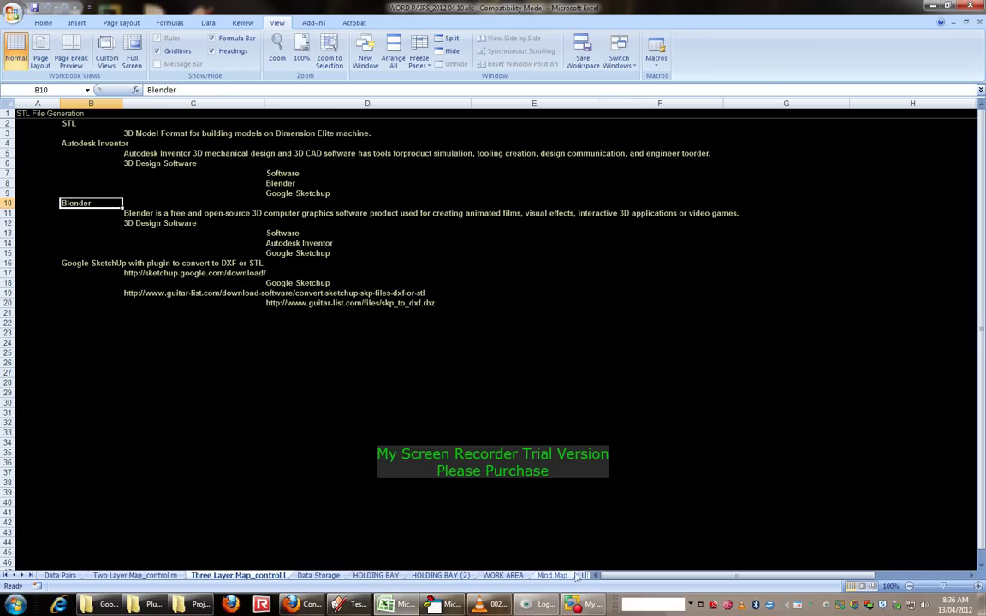
# Step: Launch Blender from the desktop, dismiss its splash screen to view the default cube scene, and minimise it
pyautogui.click(934, 7)
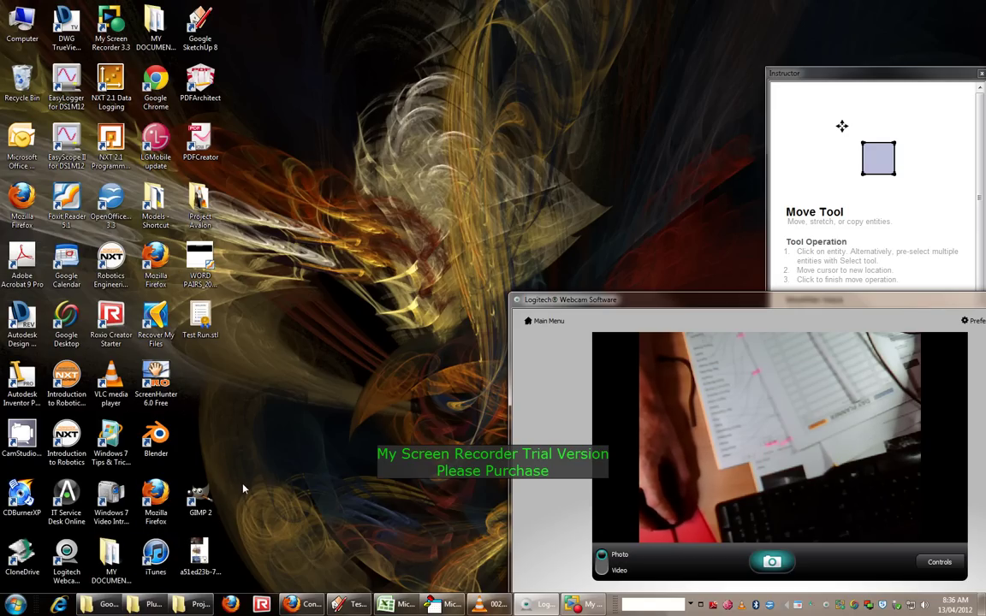
pyautogui.doubleClick(157, 439)
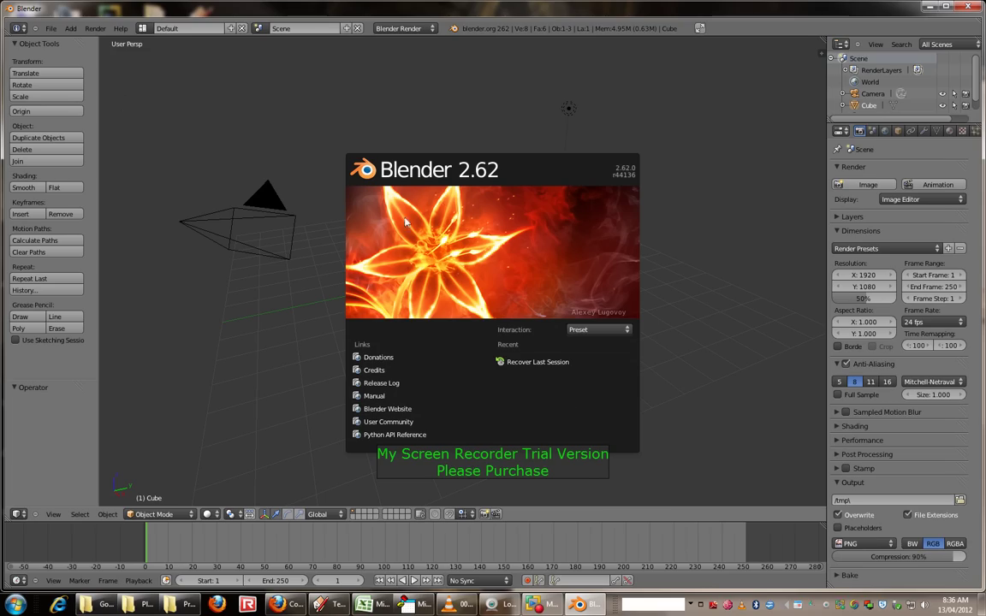
pyautogui.click(325, 284)
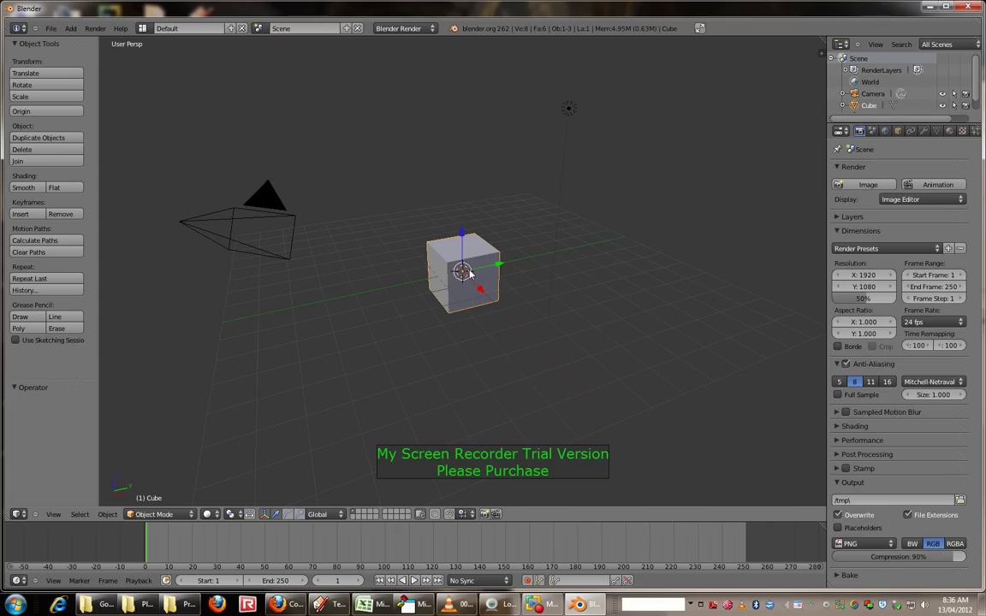
pyautogui.click(513, 268)
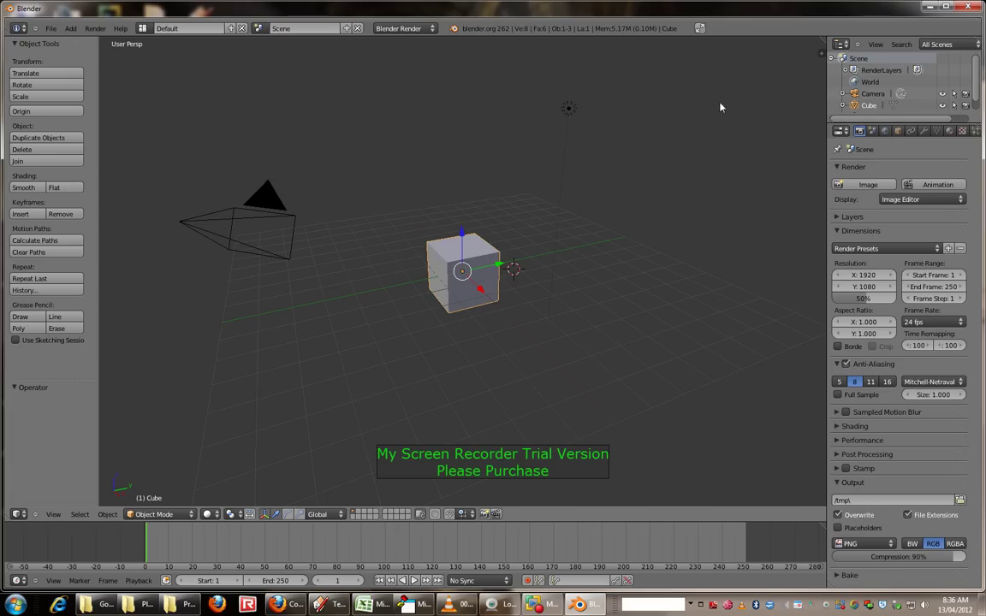
pyautogui.click(930, 8)
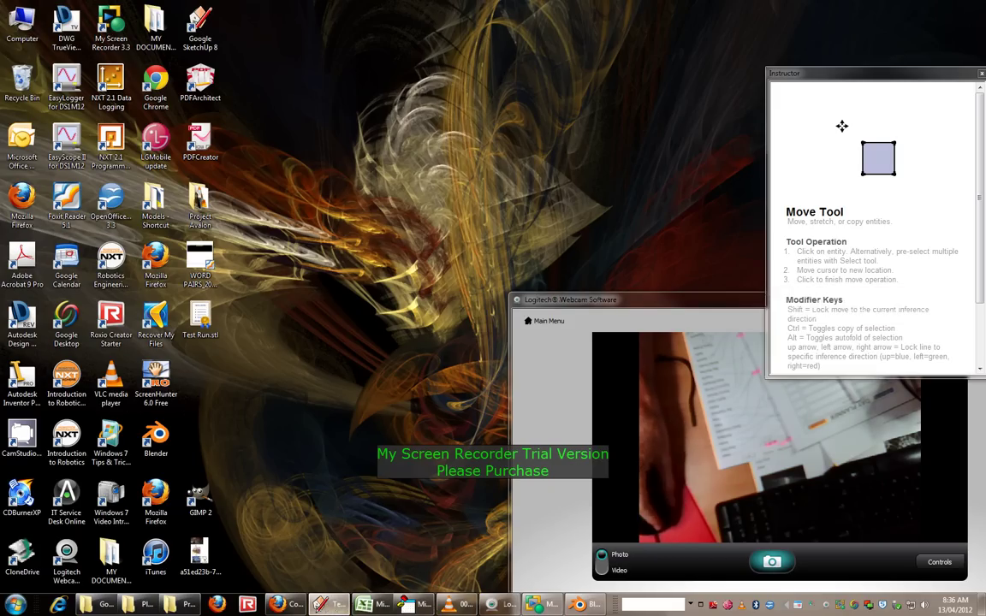
# Step: Switch to Firefox and open the DXF/STL Exporter plugin page from the overview of MakerBot's Google Sketchup wiki page
pyautogui.hotkey('alt', 'Tab')
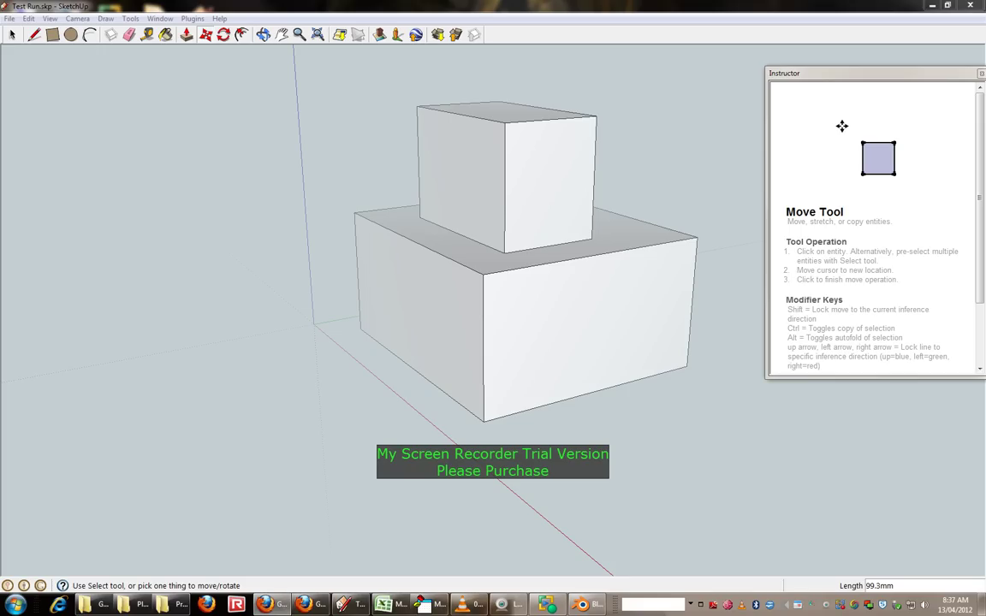
pyautogui.hotkey('alt', 'Tab')
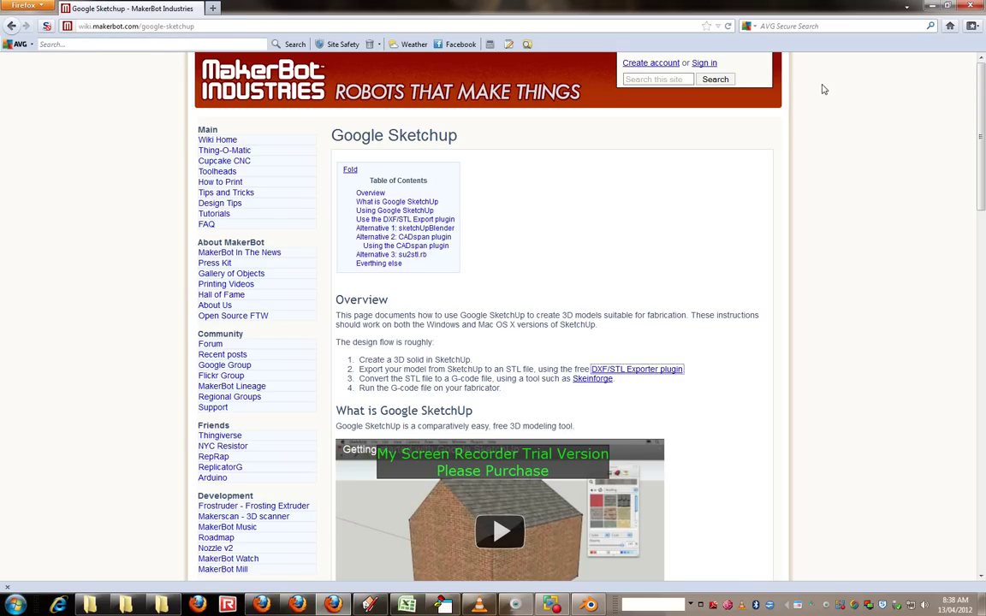
pyautogui.scroll(-2, 611, 293)
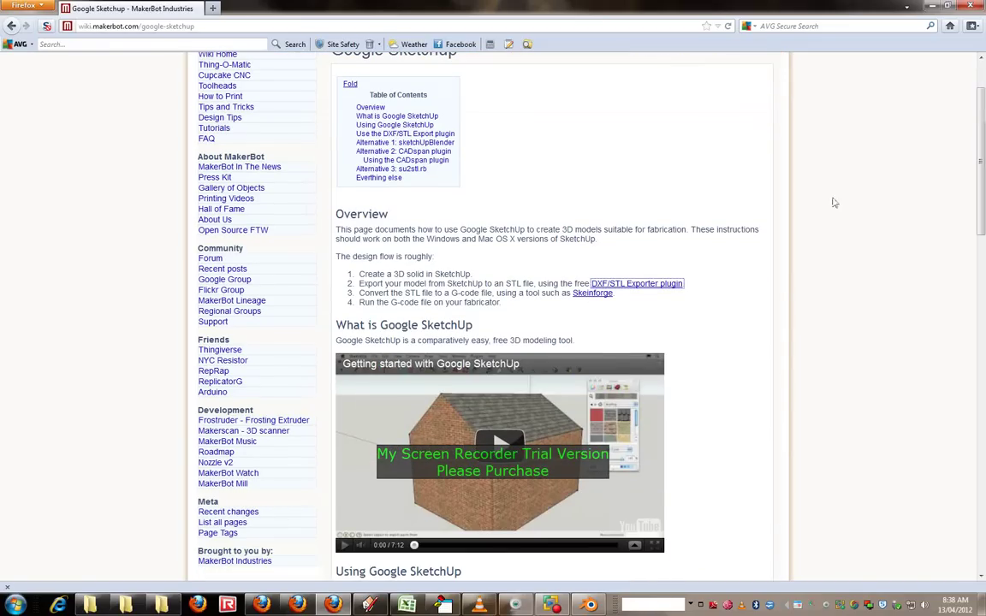
pyautogui.click(644, 285)
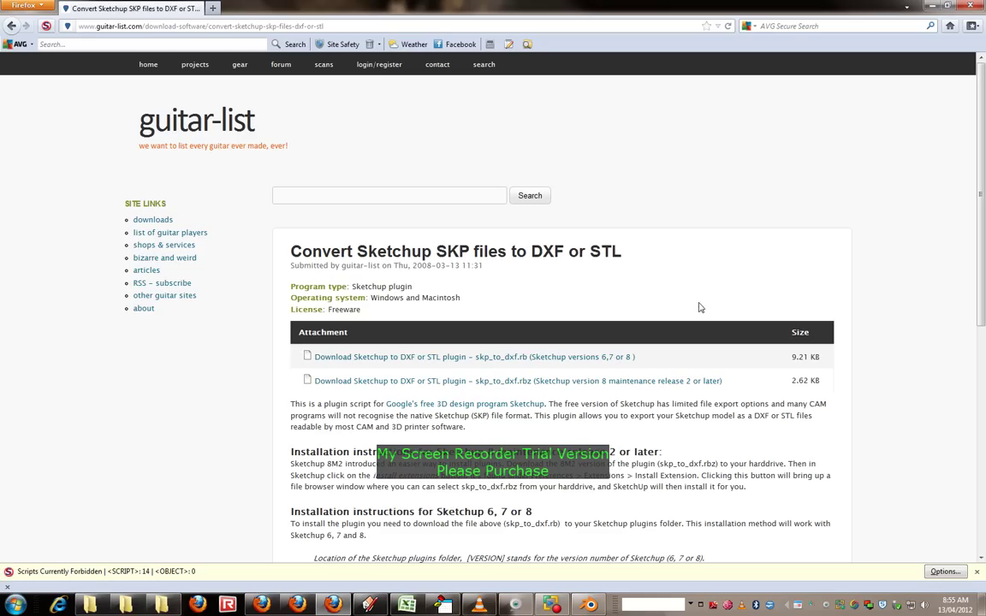
# Step: Switch to Windows Explorer and examine the plugin files in Program Files\Google\Google SketchUp 8\Plugins on System (C:)
pyautogui.click(933, 7)
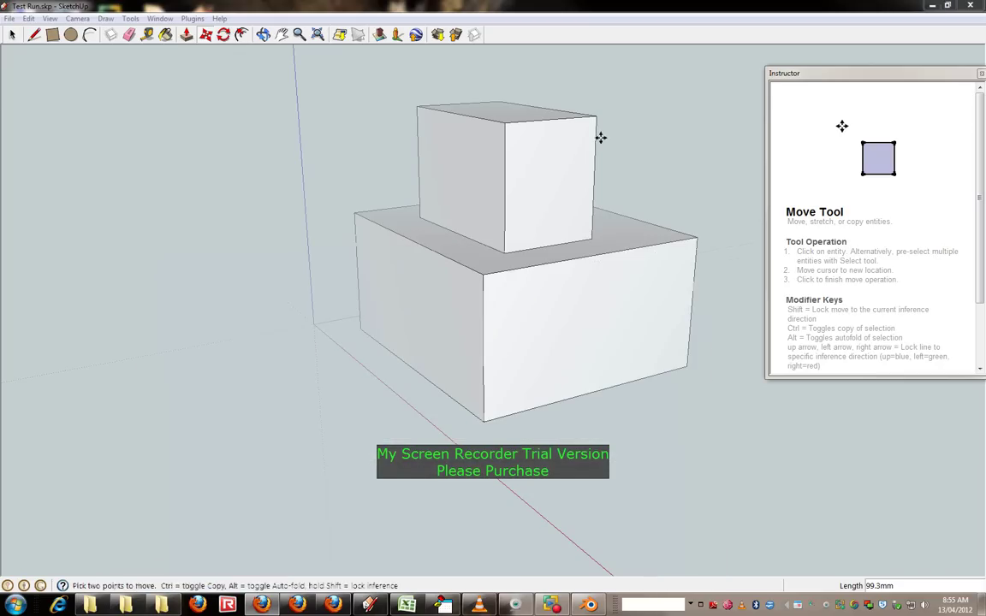
pyautogui.click(933, 7)
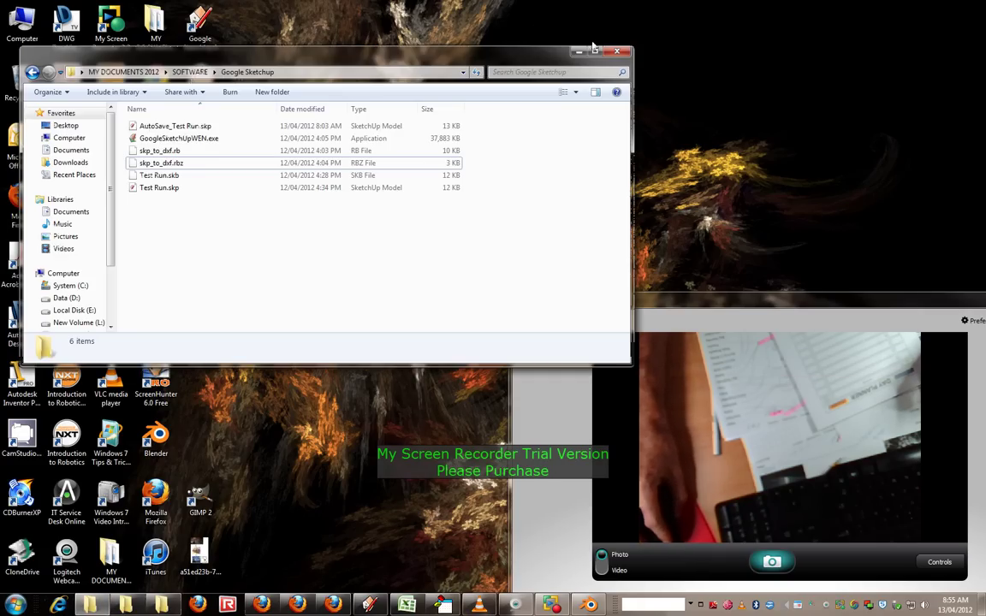
pyautogui.click(524, 44)
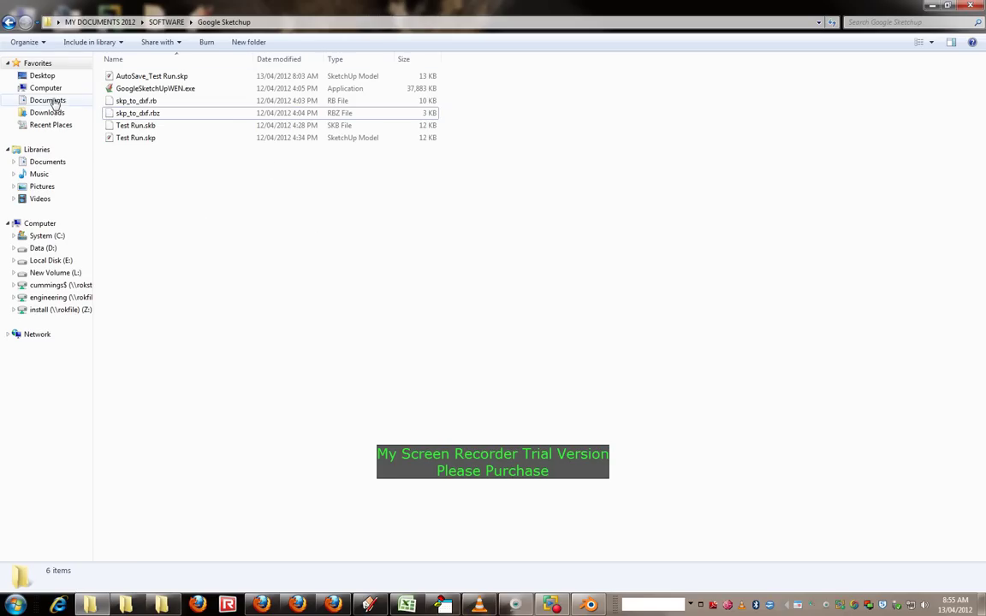
pyautogui.click(38, 89)
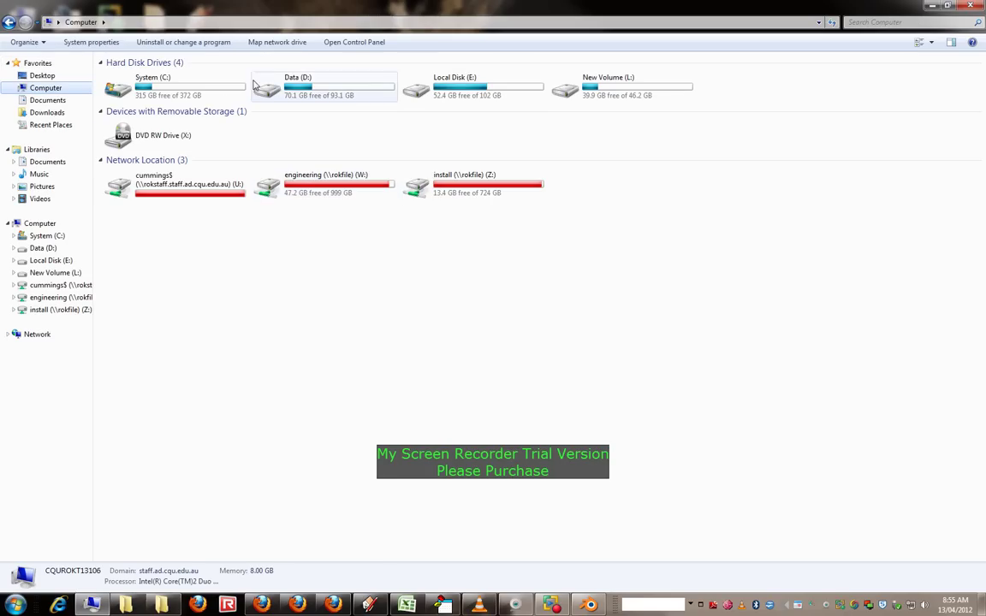
pyautogui.doubleClick(189, 96)
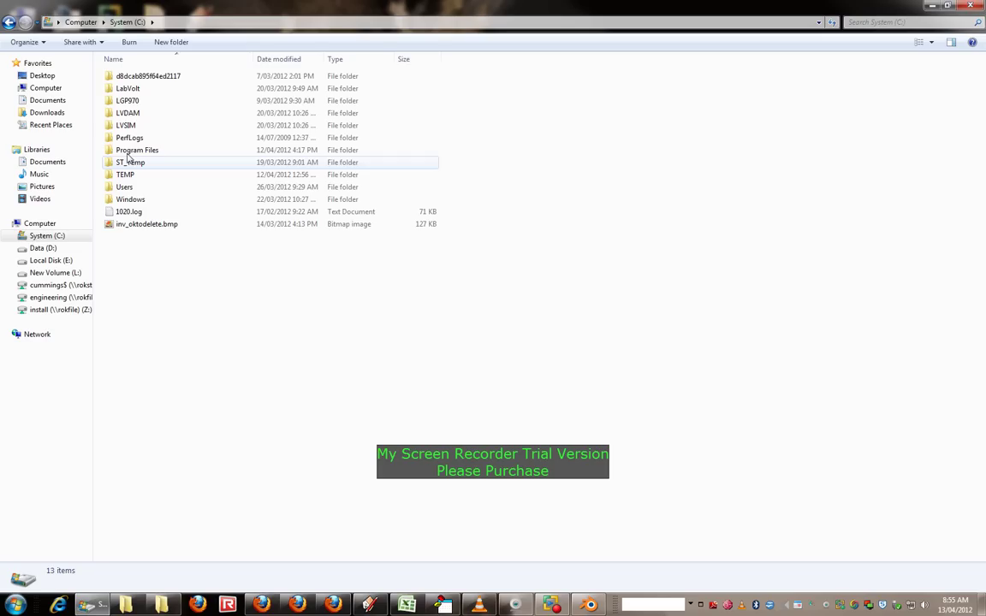
pyautogui.doubleClick(135, 150)
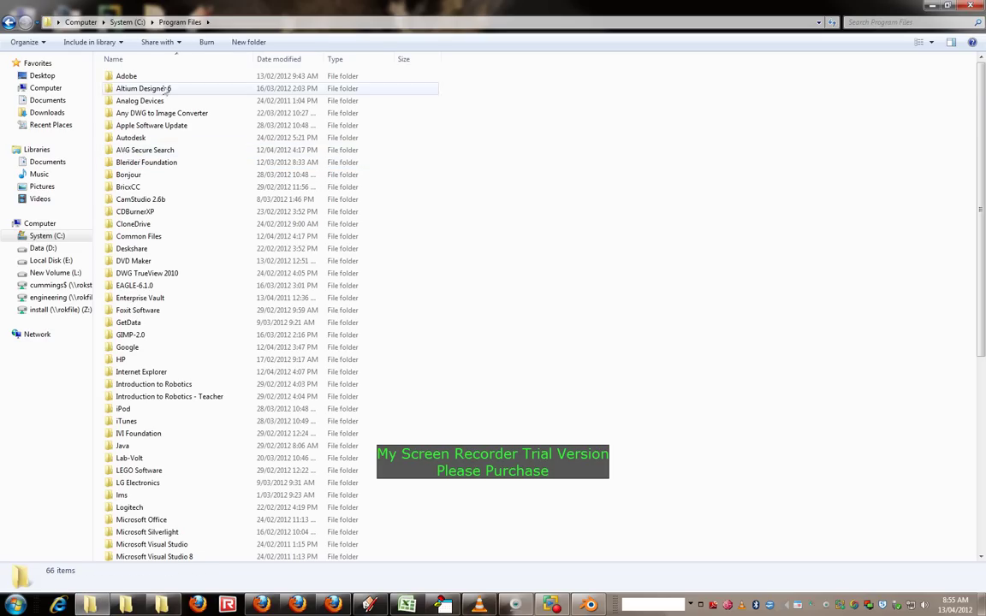
pyautogui.scroll(-5, 214, 231)
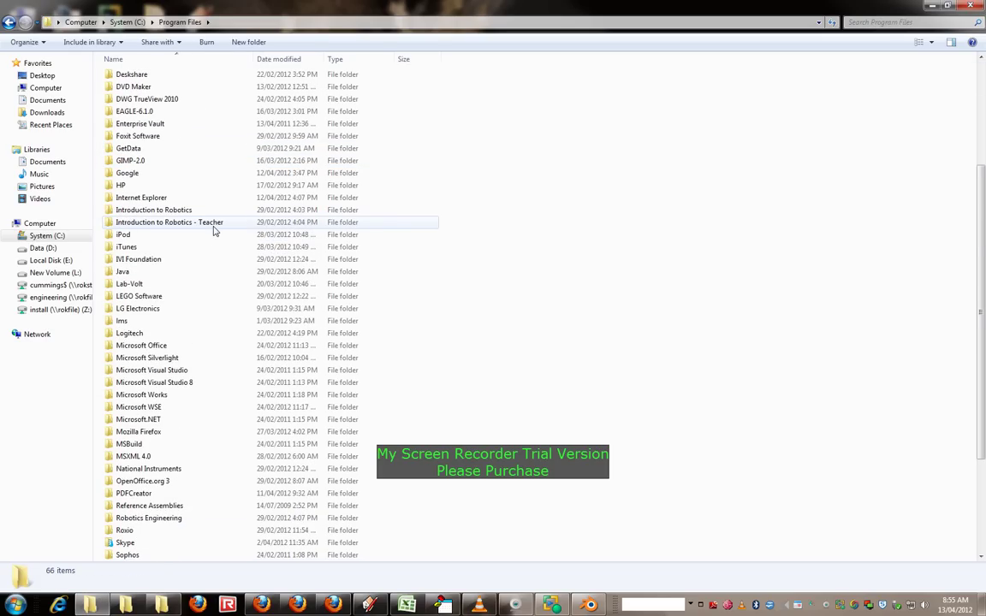
pyautogui.doubleClick(128, 172)
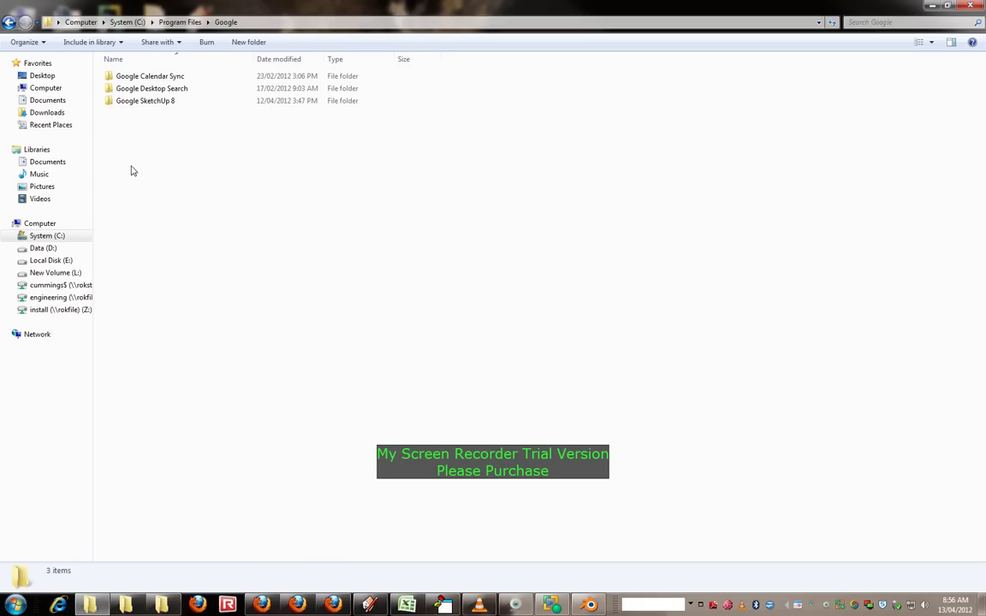
pyautogui.doubleClick(155, 101)
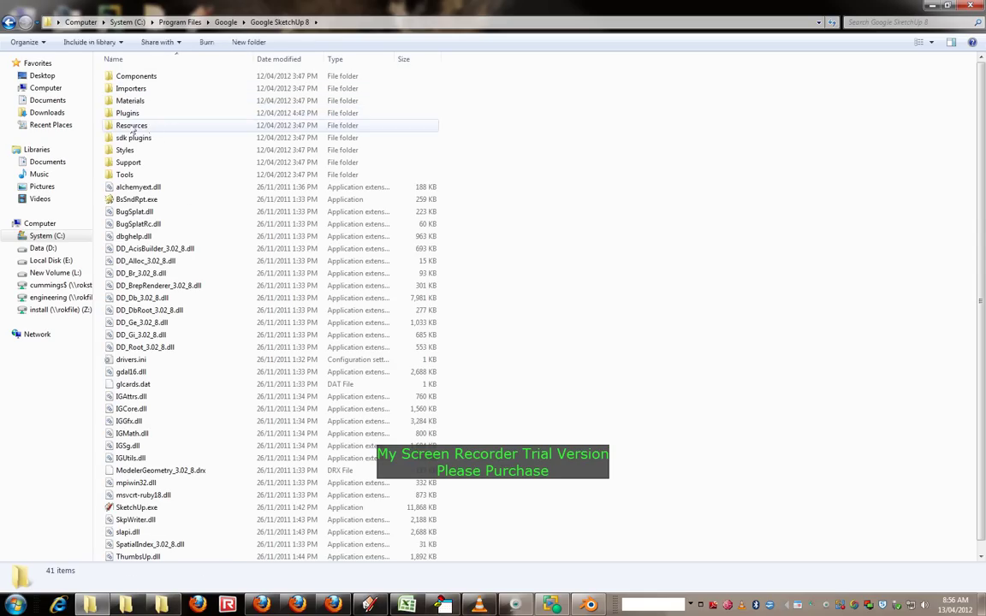
pyautogui.doubleClick(127, 112)
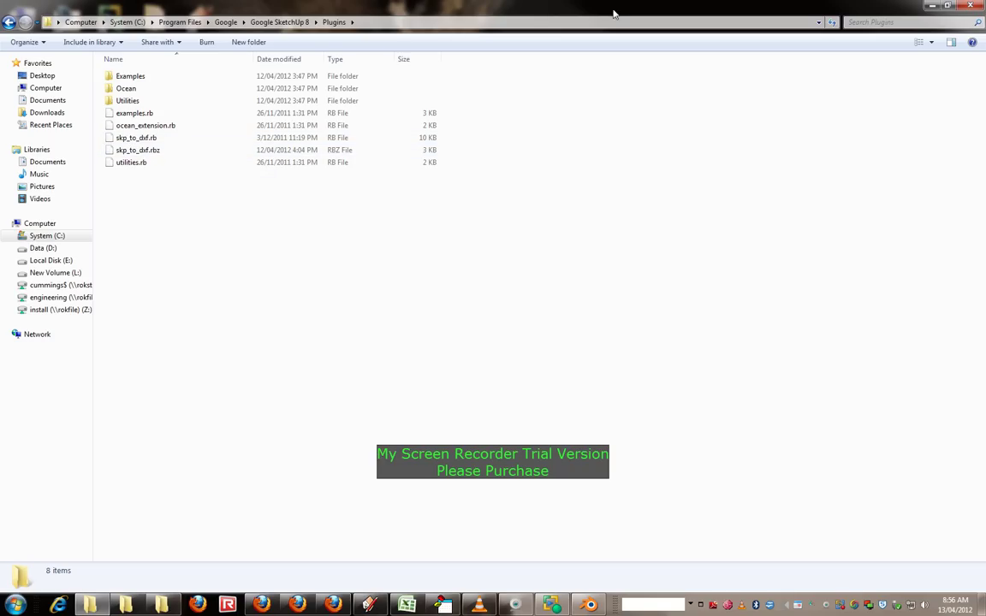
pyautogui.click(931, 6)
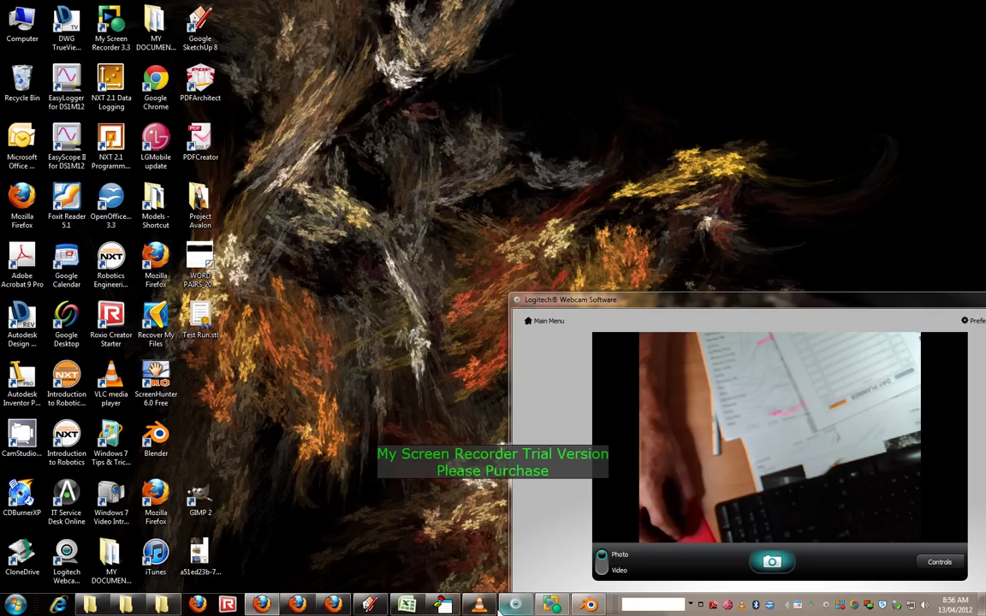
# Step: Switch to SketchUp and open the Extensions page of the System Preferences
pyautogui.click(369, 606)
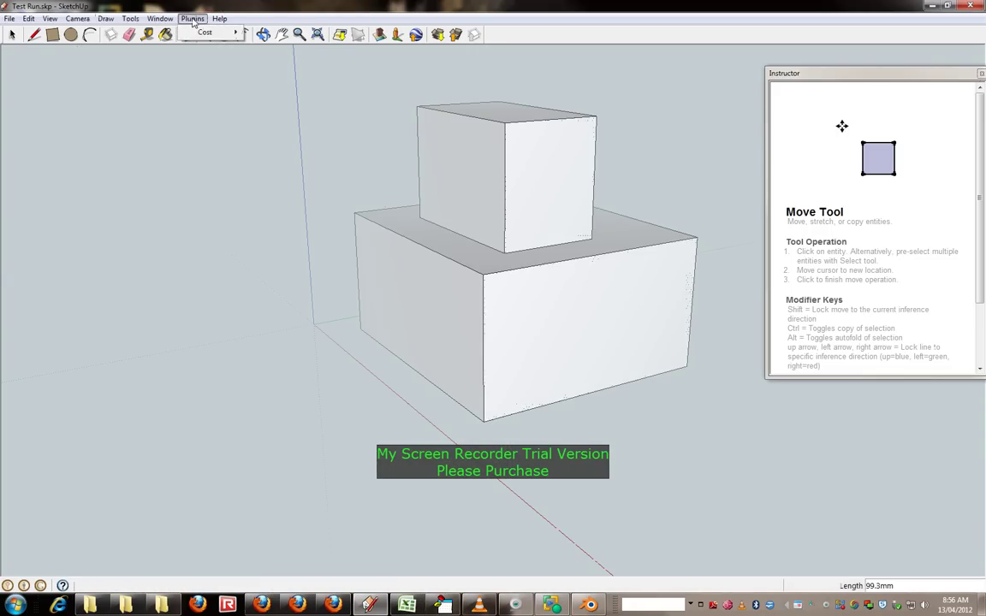
pyautogui.click(152, 18)
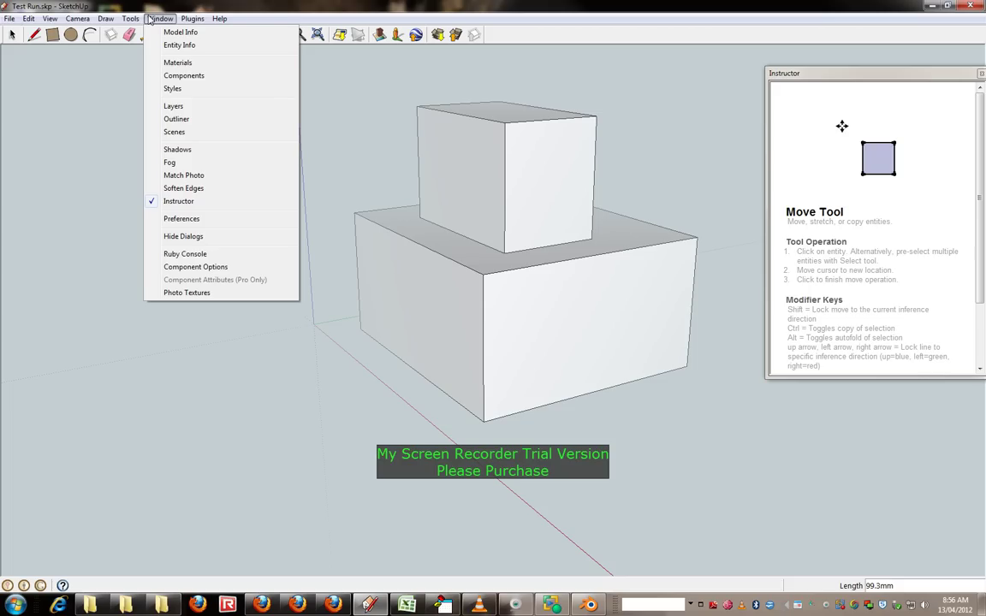
pyautogui.click(153, 18)
pyautogui.click(160, 18)
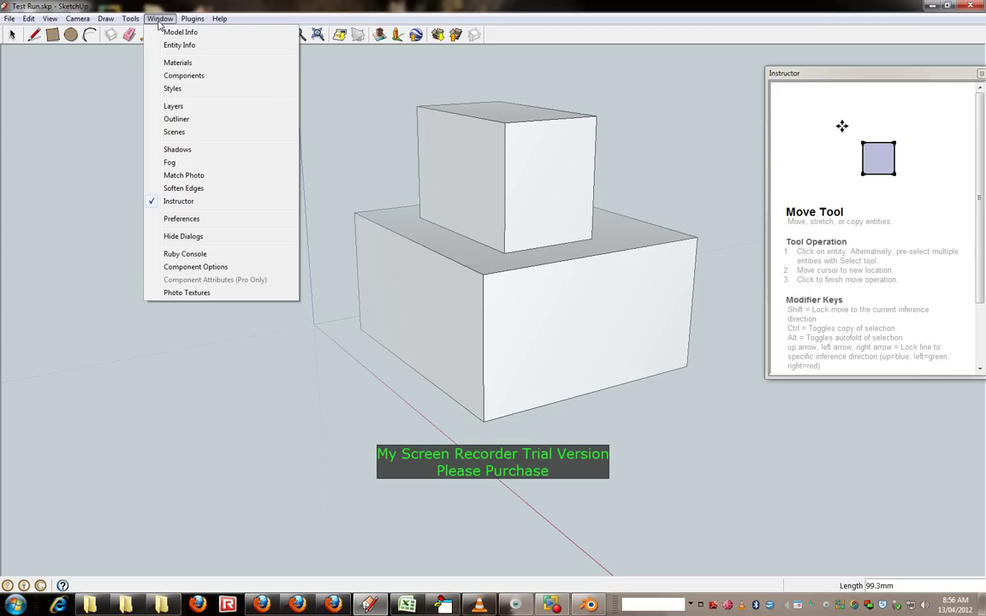
pyautogui.click(182, 219)
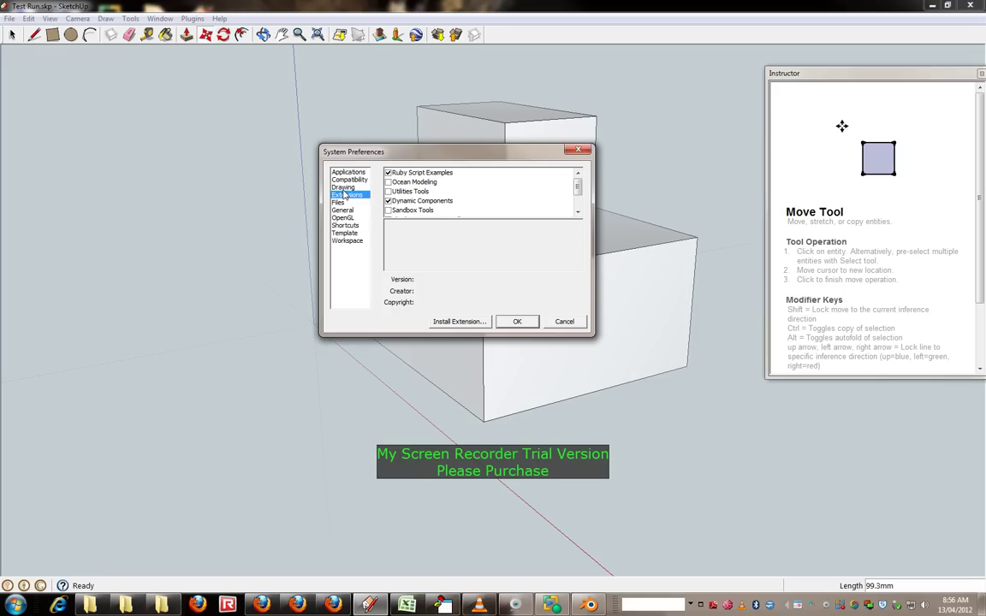
# Step: Start installing an extension and select skp_to_dxf.rbz from Program Files\Google\Google SketchUp 8\Plugins on System (C:)
pyautogui.click(459, 324)
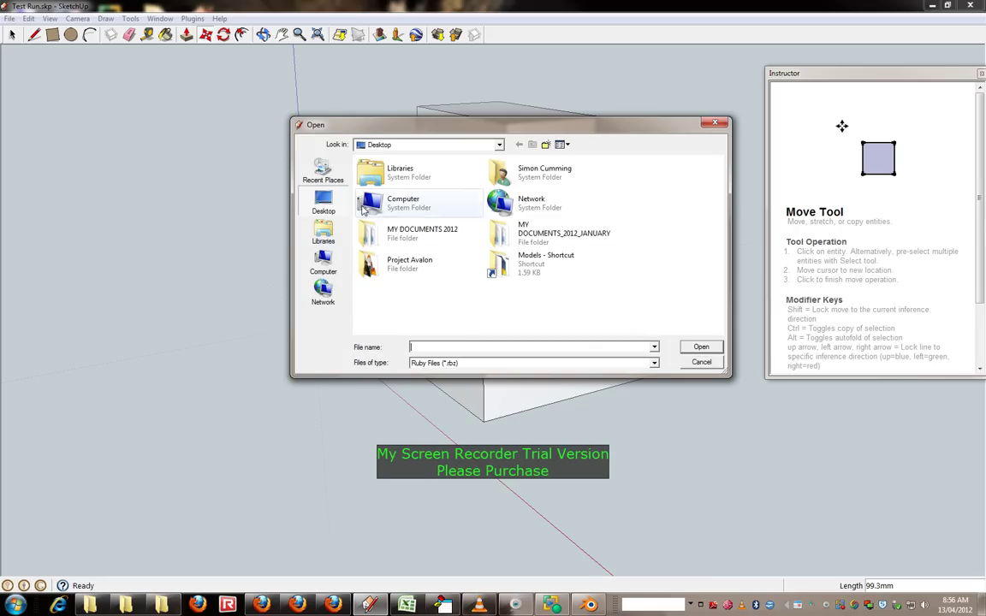
pyautogui.click(319, 258)
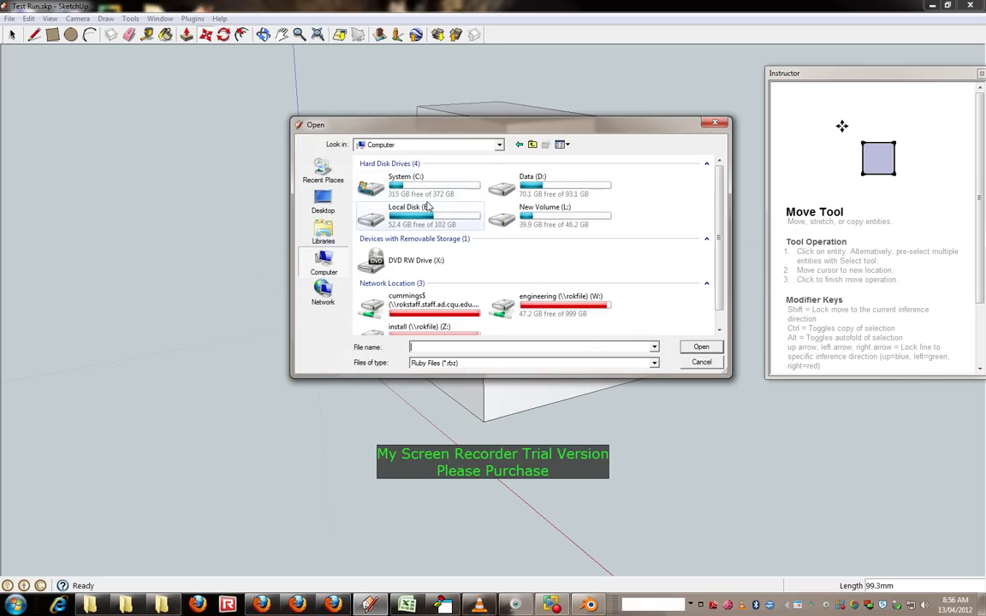
pyautogui.doubleClick(385, 185)
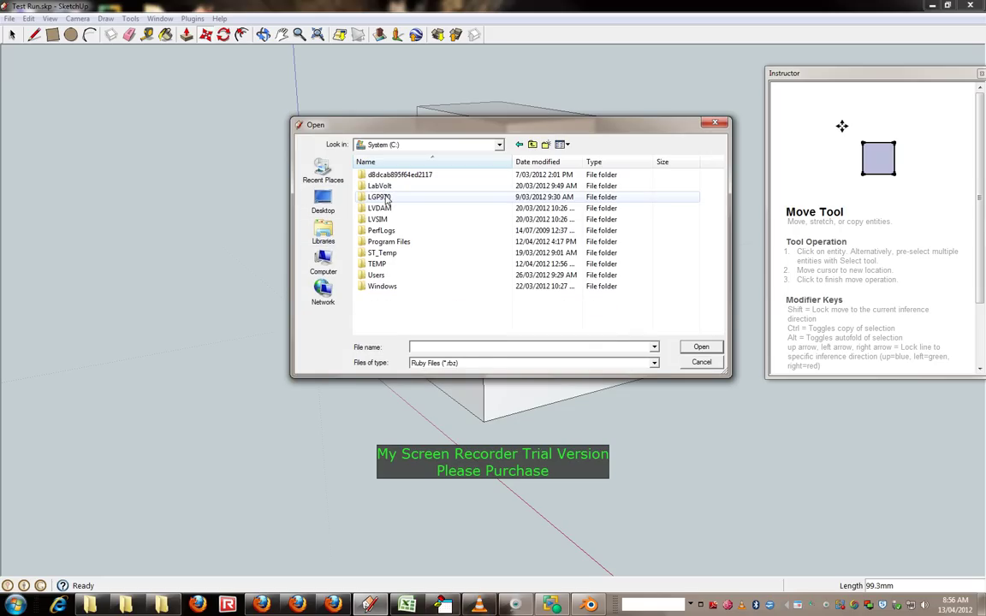
pyautogui.doubleClick(389, 241)
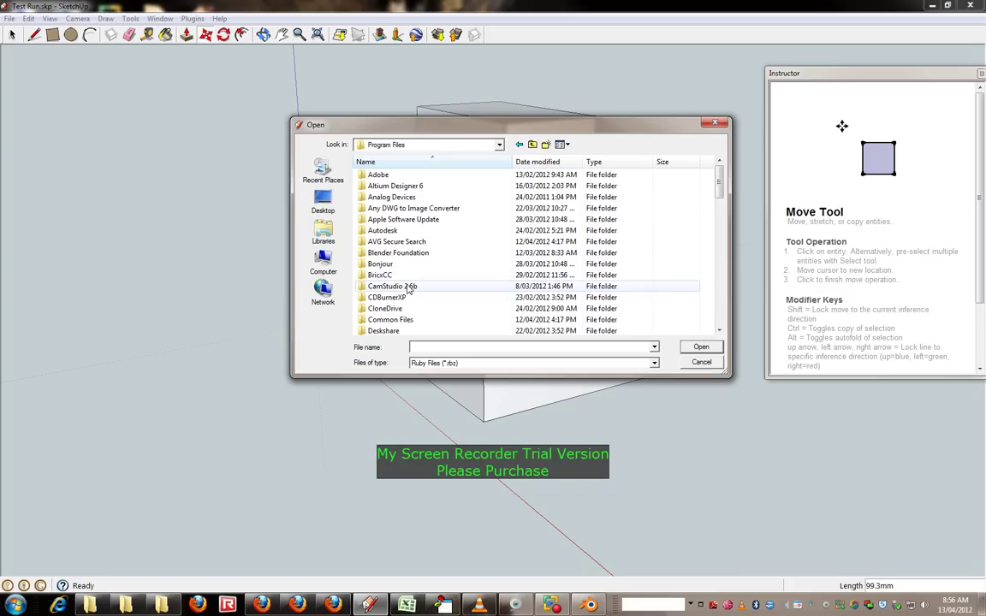
pyautogui.scroll(-2, 403, 293)
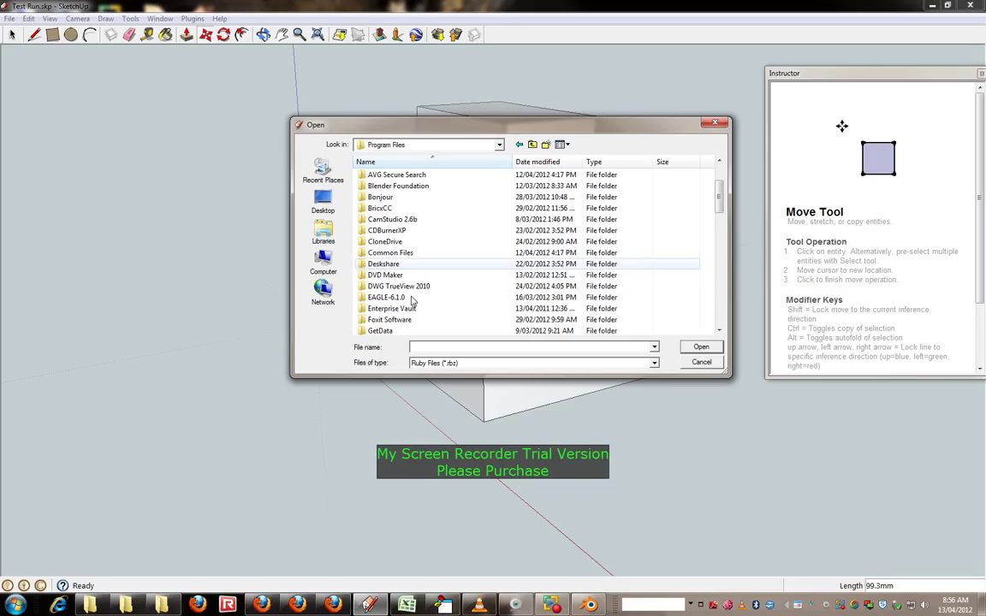
pyautogui.scroll(-1, 411, 300)
pyautogui.doubleClick(381, 320)
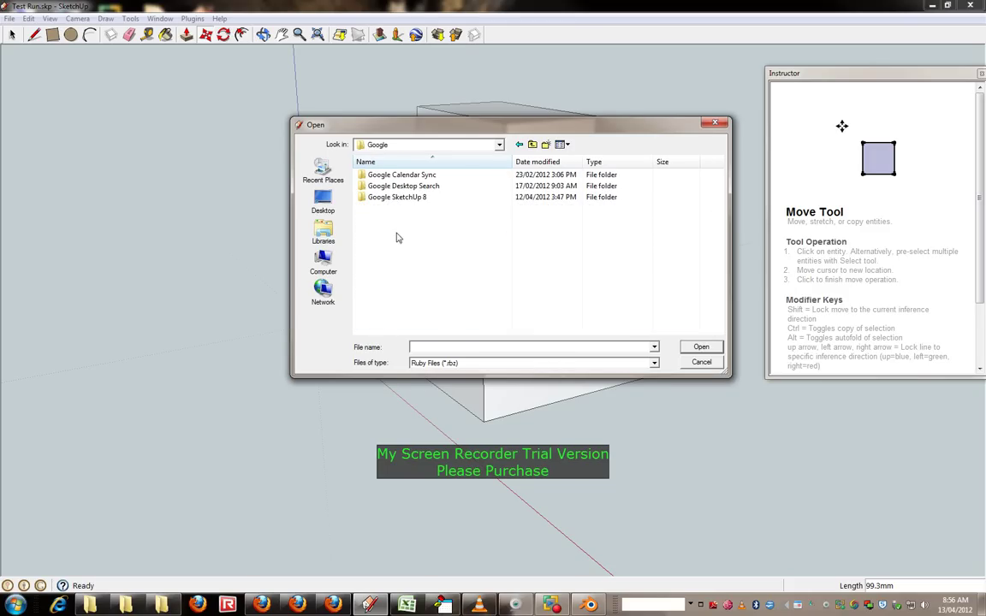
pyautogui.doubleClick(396, 198)
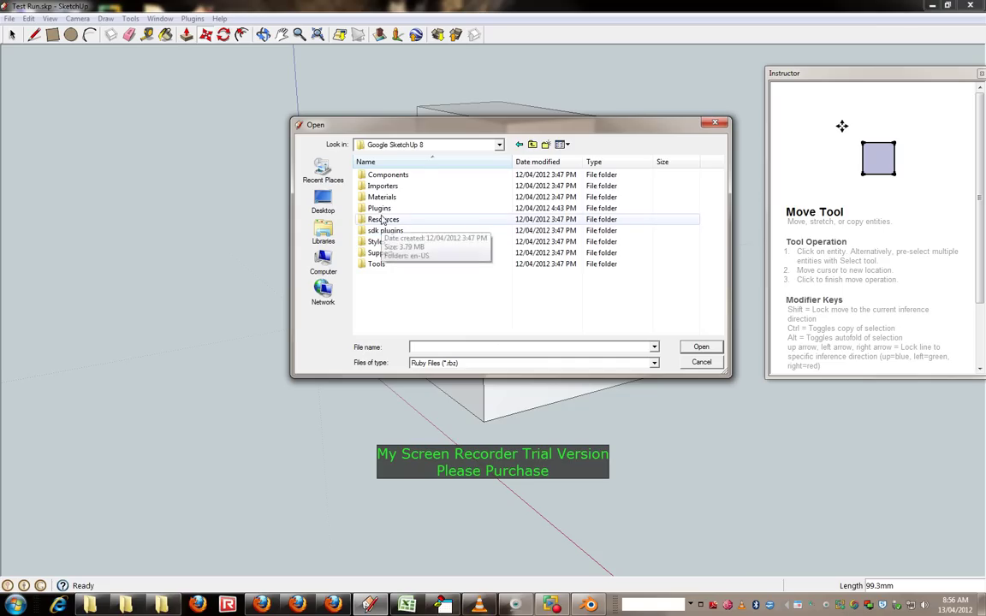
pyautogui.doubleClick(384, 208)
pyautogui.click(387, 210)
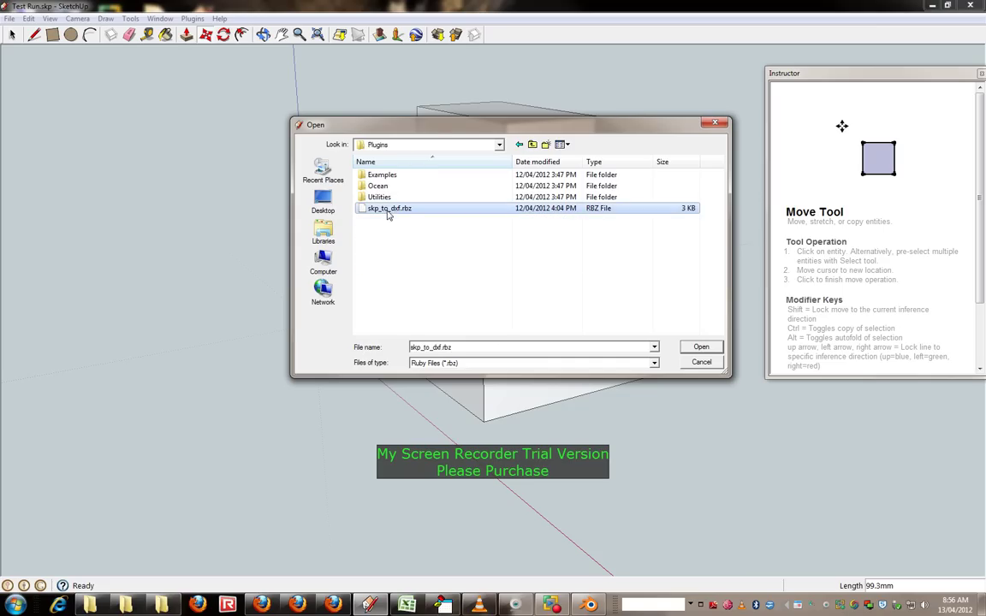
# Step: Install the selected extension, accept the trust confirmation, and close the System Preferences with the changes applied
pyautogui.click(701, 347)
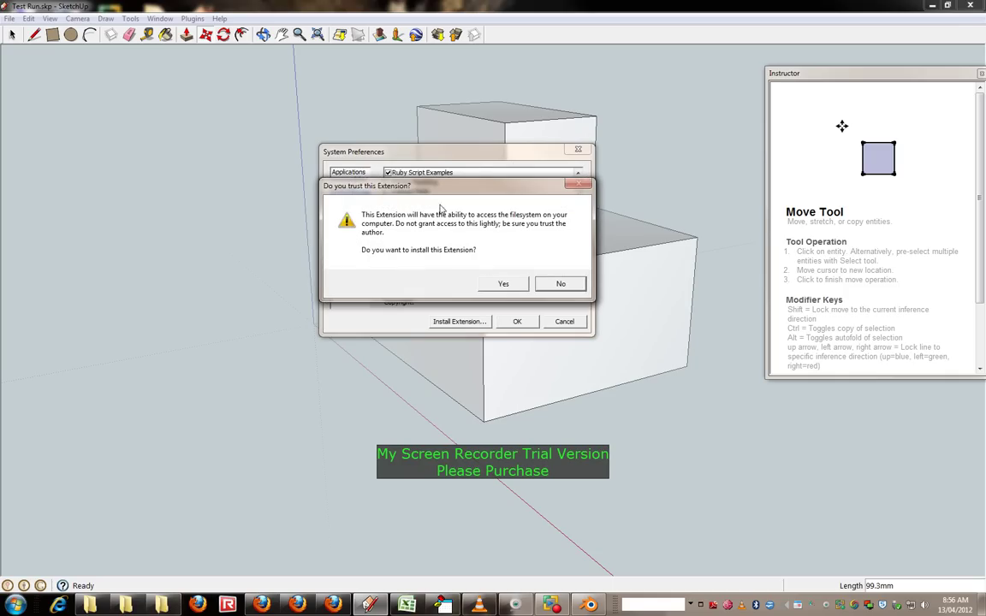
pyautogui.click(505, 283)
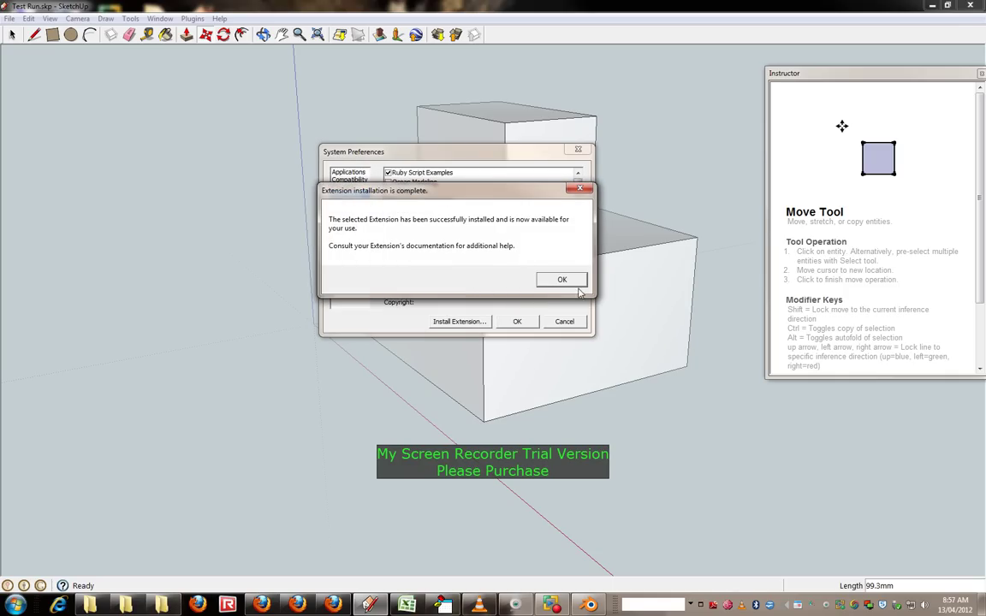
pyautogui.click(564, 281)
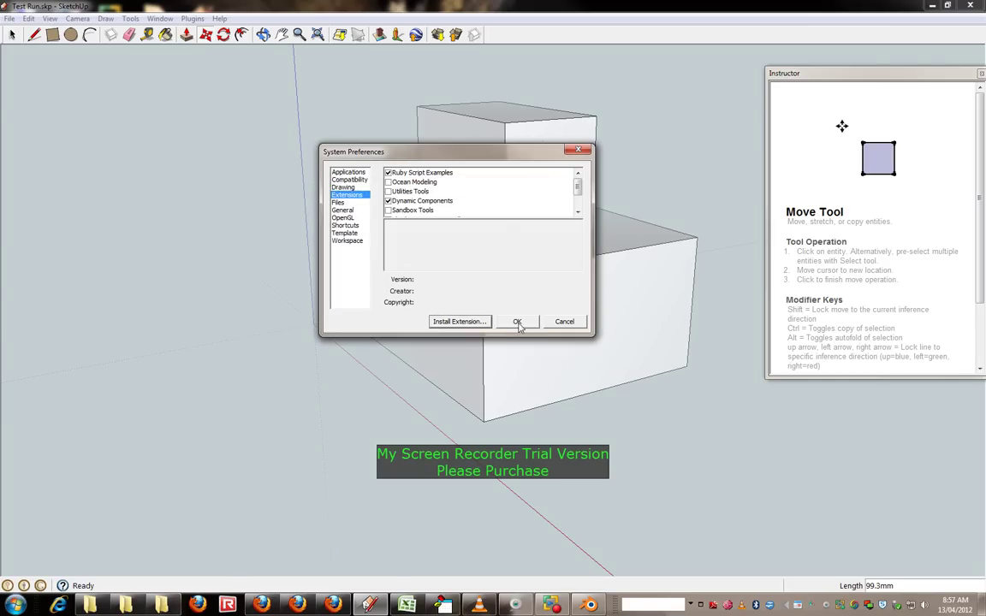
pyautogui.click(517, 322)
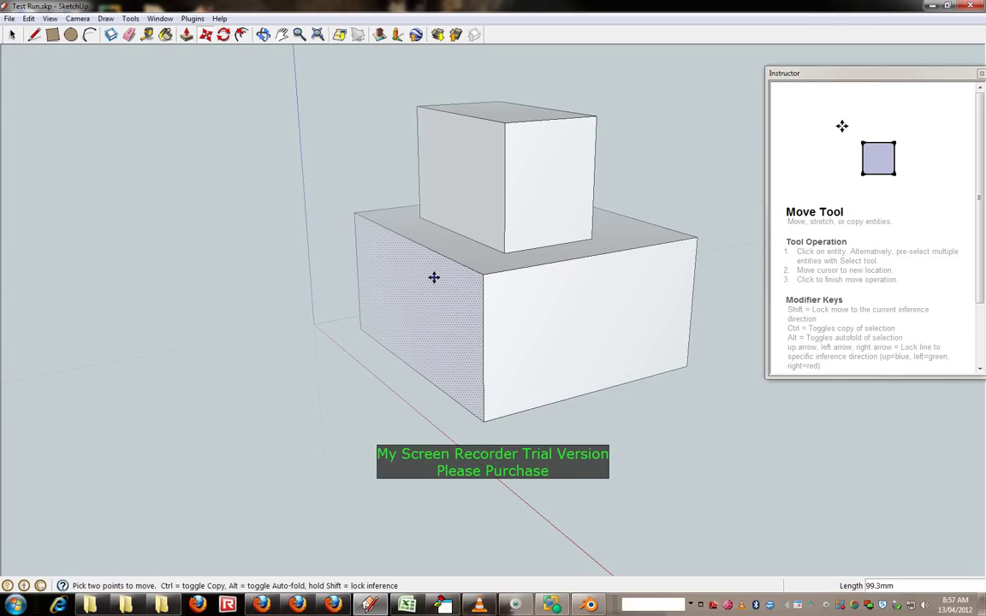
# Step: Draw a rectangle about 637 by 572 mm in front of the stacked boxes and pull it up about 498 mm
pyautogui.click(52, 36)
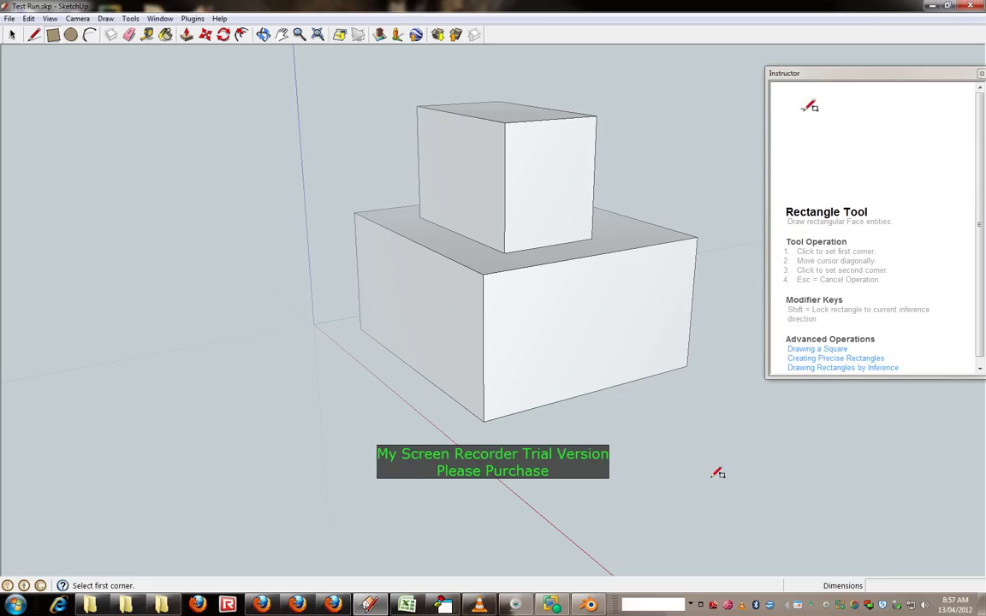
pyautogui.click(635, 459)
pyautogui.click(841, 486)
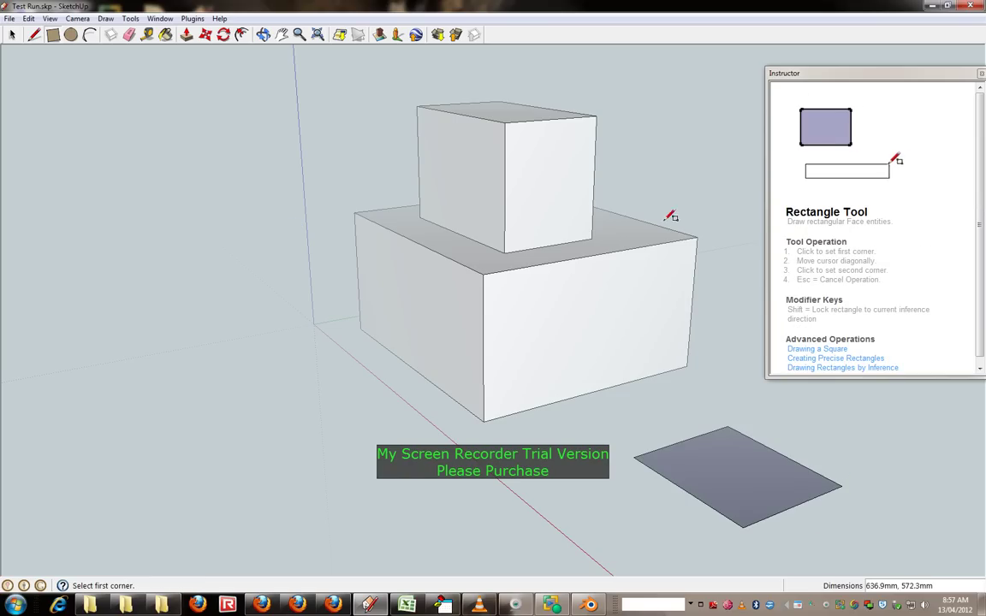
pyautogui.click(185, 36)
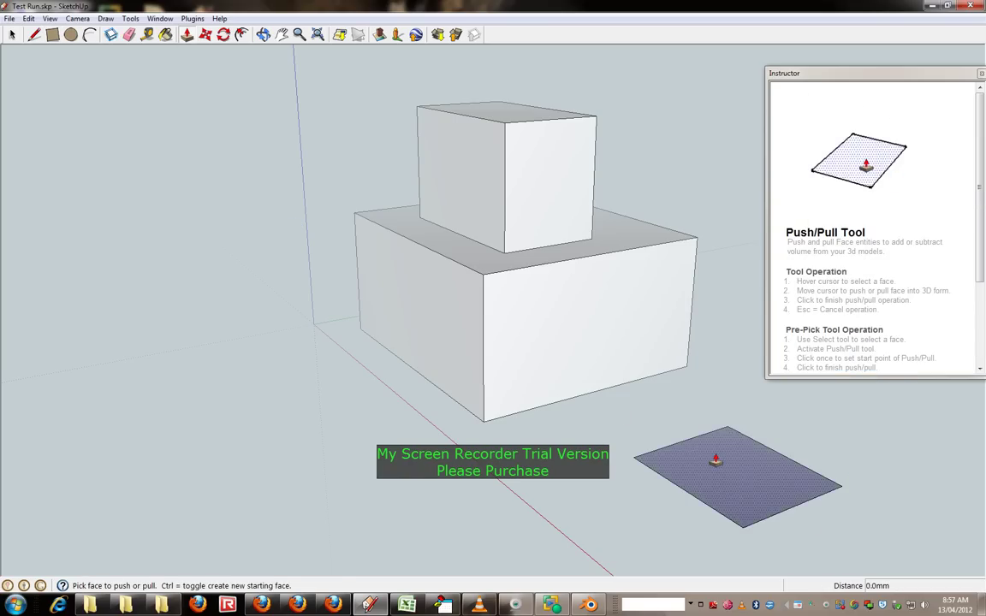
pyautogui.moveTo(716, 451); pyautogui.dragTo(720, 347)
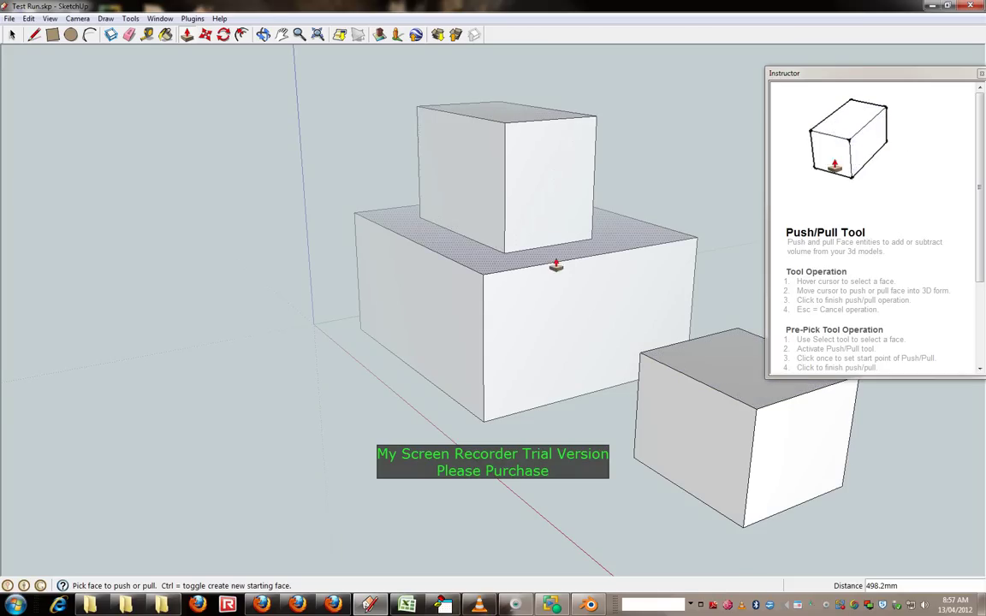
# Step: Undo the extrusion and the rectangle of the separate box in front of the stacked boxes
pyautogui.click(28, 18)
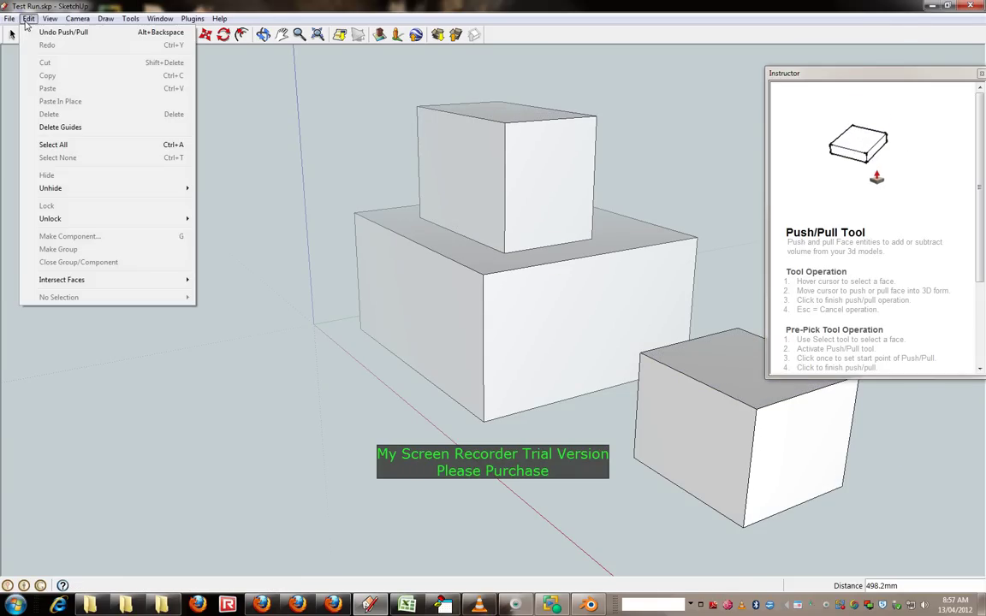
pyautogui.click(36, 32)
pyautogui.click(28, 18)
pyautogui.click(63, 32)
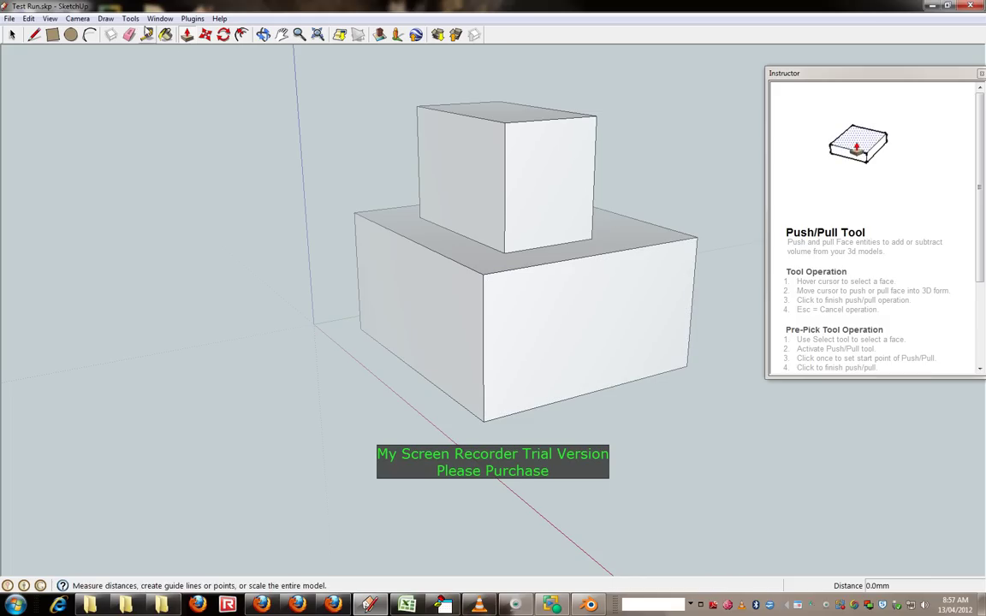
# Step: Run Export to DXF or STL on the entire model with Millimeters as the export unit and stl as the entity option
pyautogui.click(131, 18)
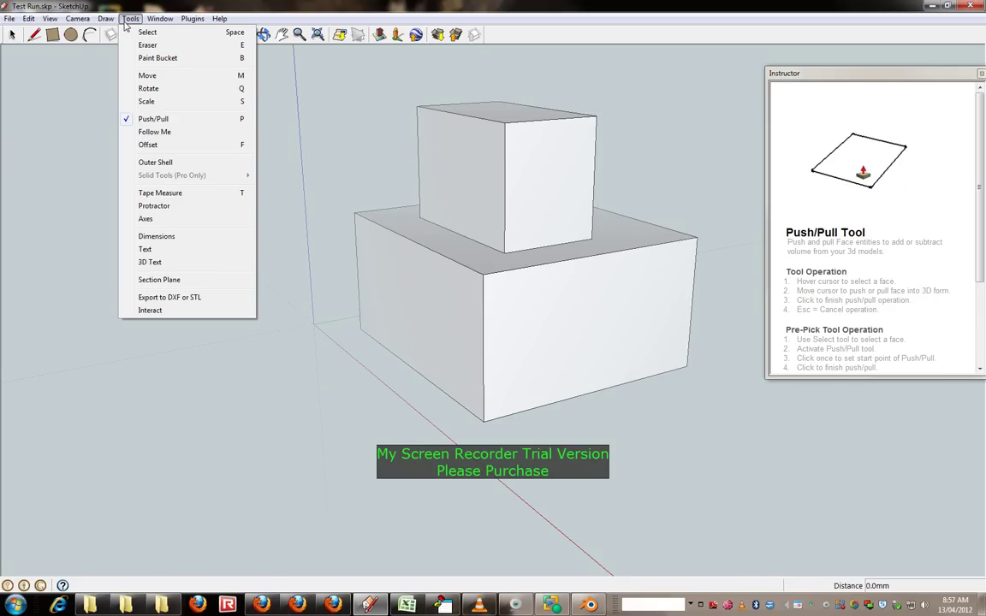
pyautogui.click(194, 298)
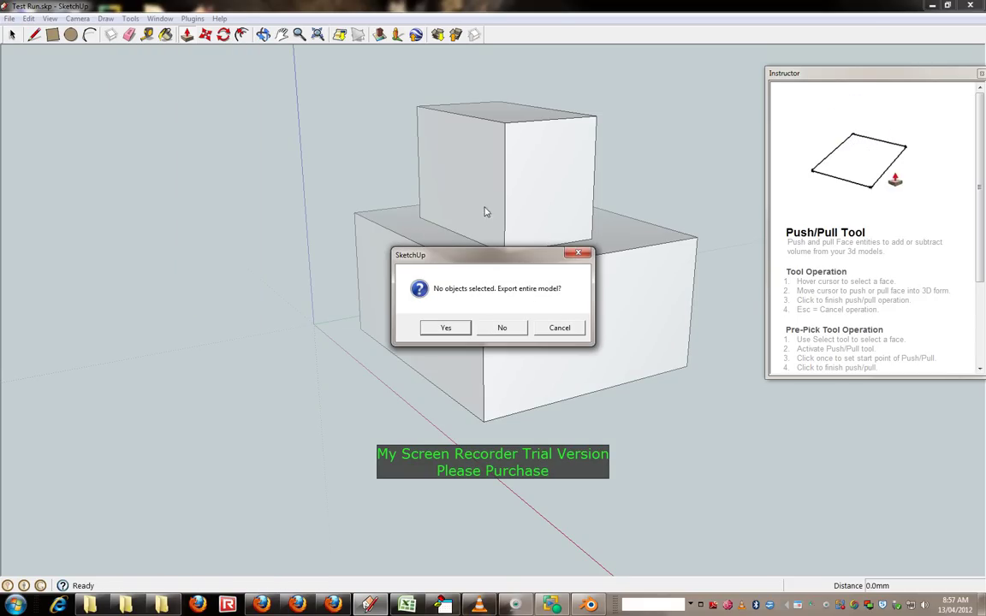
pyautogui.click(444, 326)
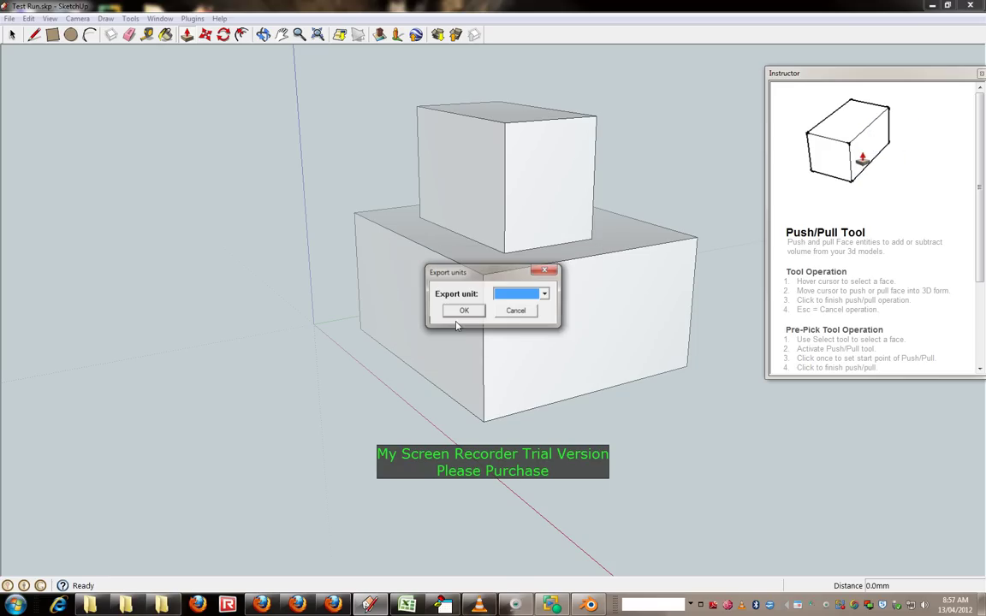
pyautogui.click(545, 295)
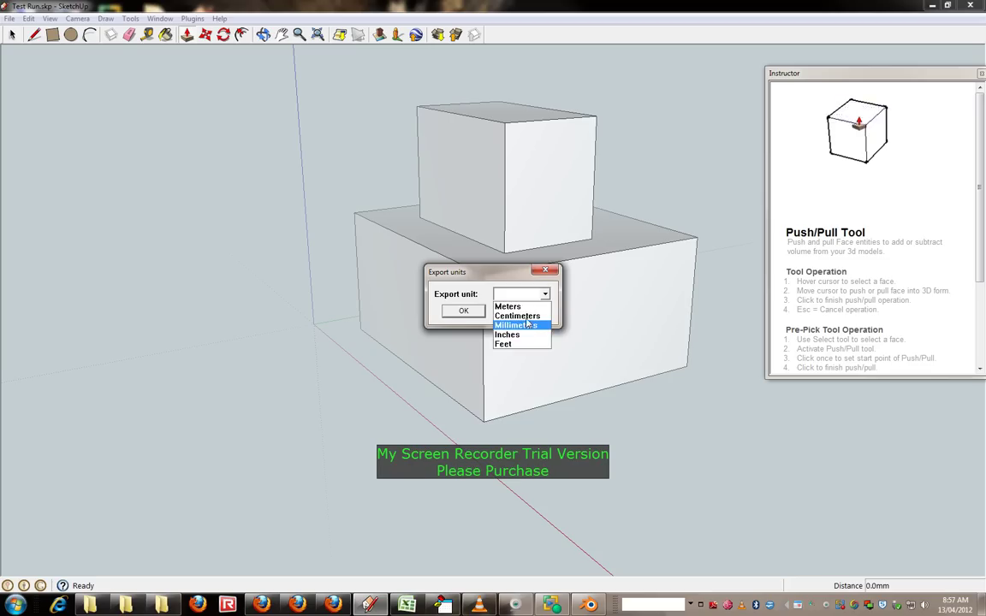
pyautogui.click(527, 325)
pyautogui.click(459, 311)
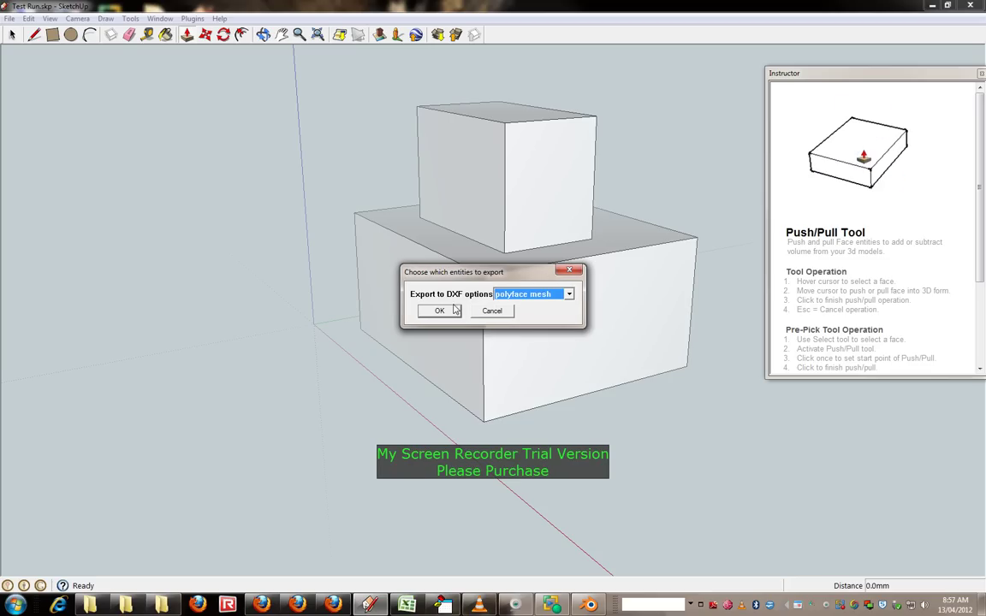
pyautogui.click(569, 294)
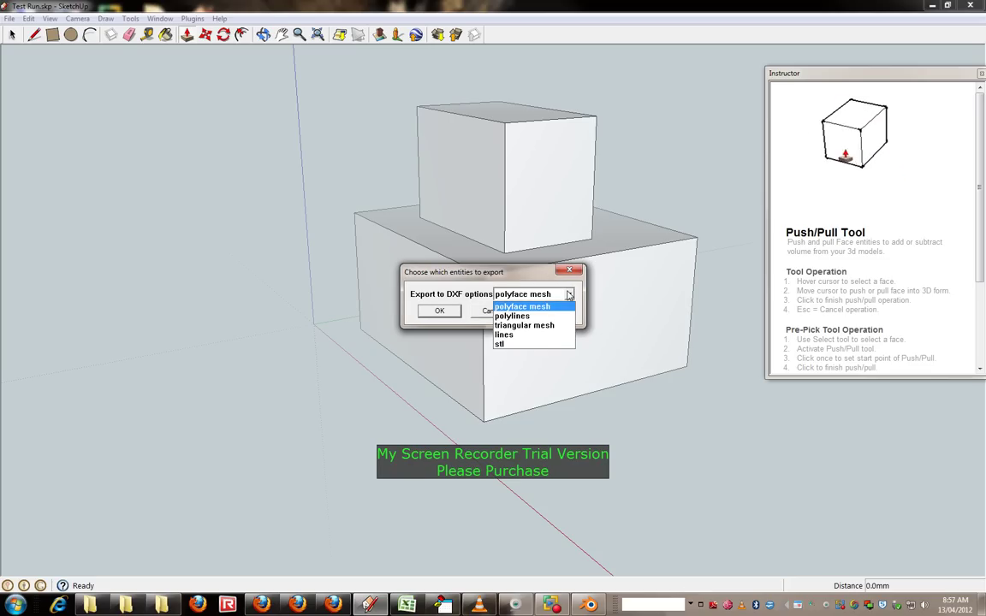
pyautogui.click(503, 343)
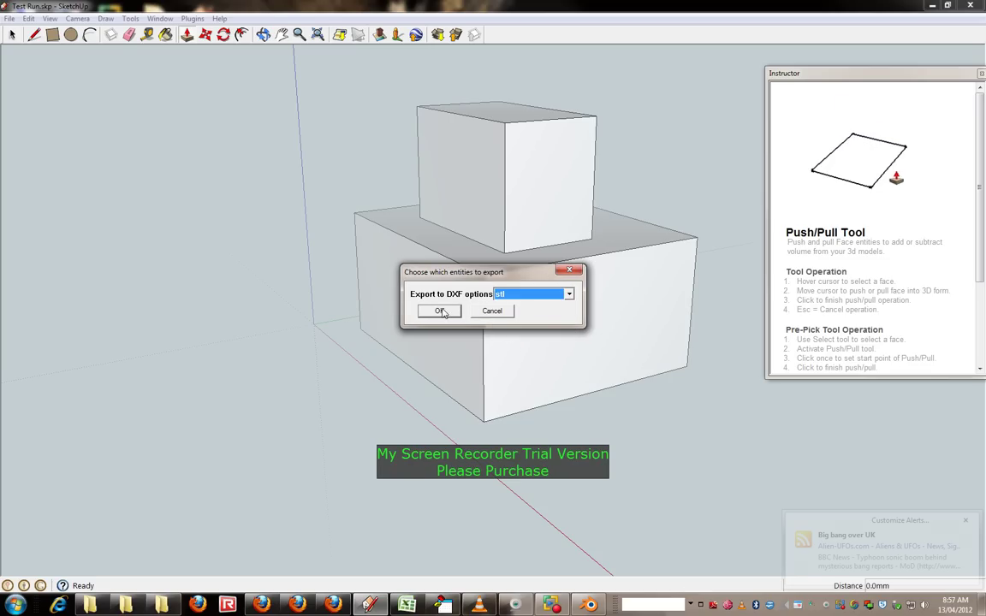
pyautogui.click(440, 311)
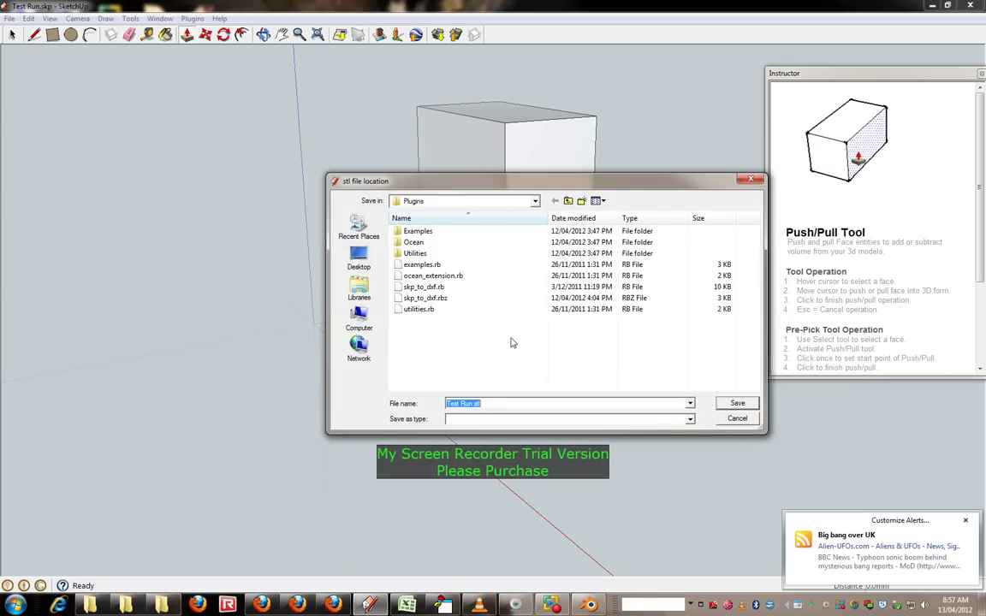
# Step: Save the export as Test Run.stl on the Desktop, replace the existing file, and dismiss the export summary
pyautogui.click(359, 257)
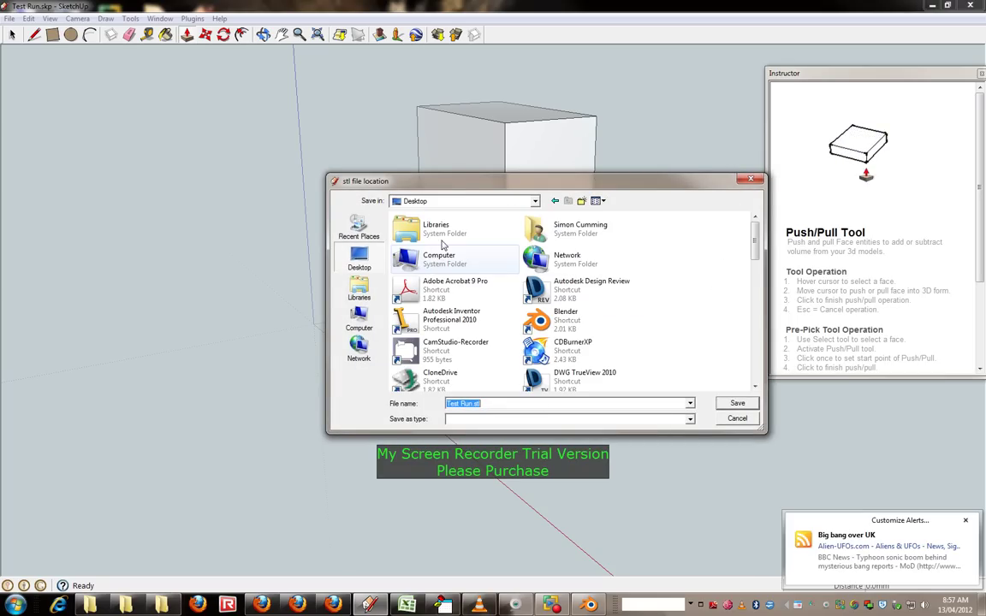
pyautogui.scroll(-10, 695, 270)
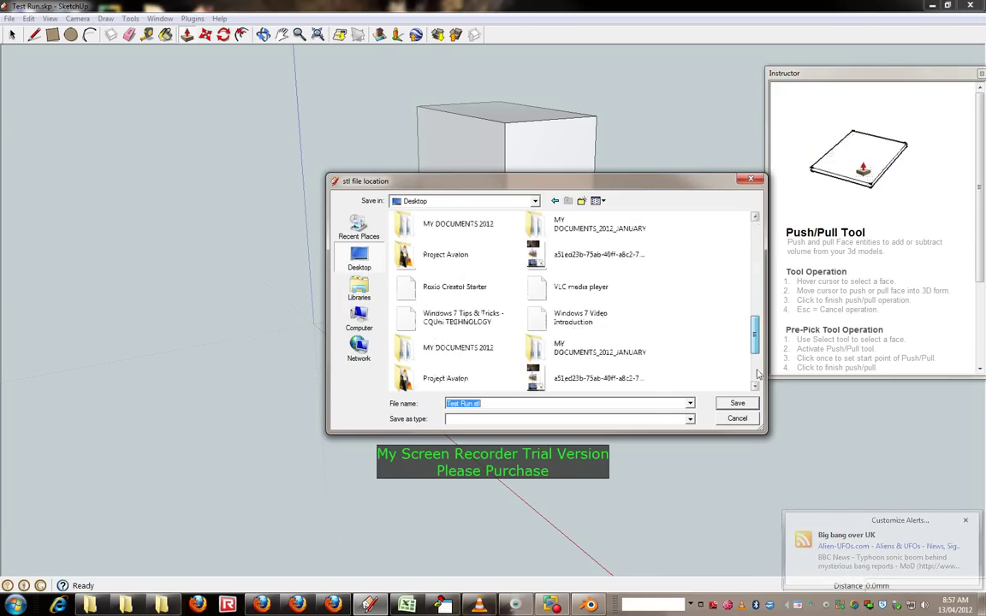
pyautogui.scroll(5, 758, 374)
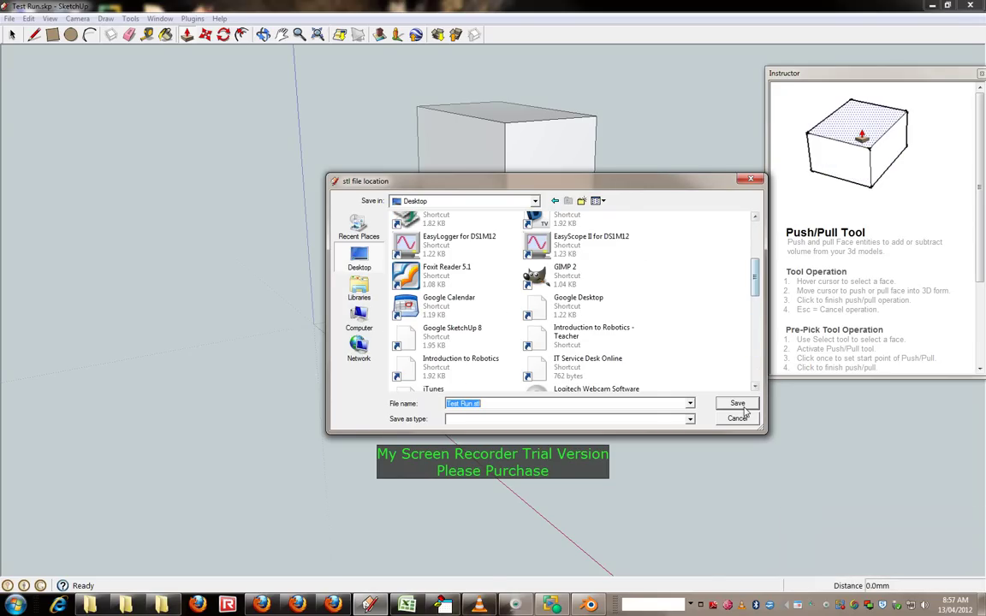
pyautogui.click(741, 407)
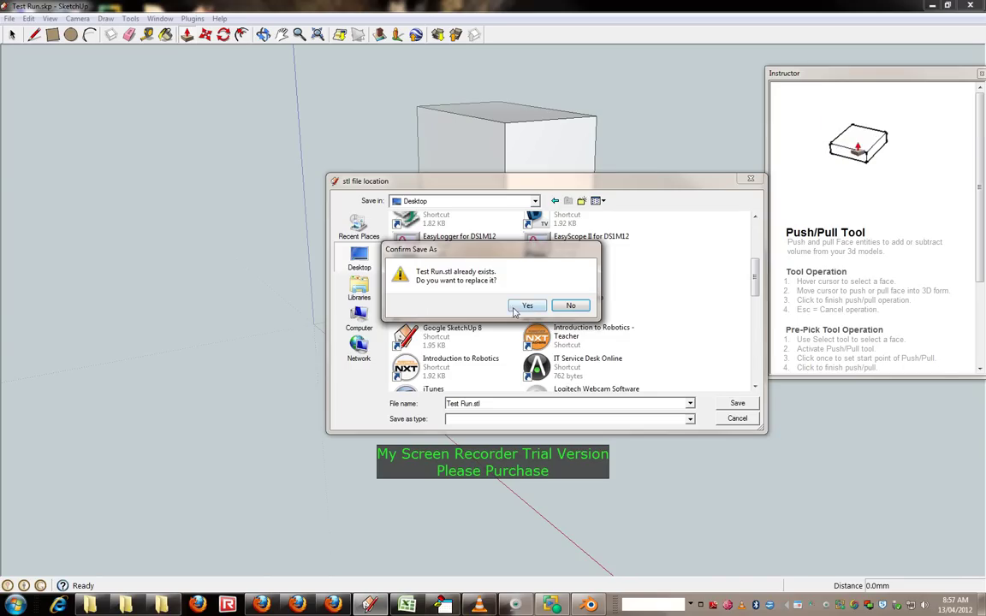
pyautogui.click(528, 307)
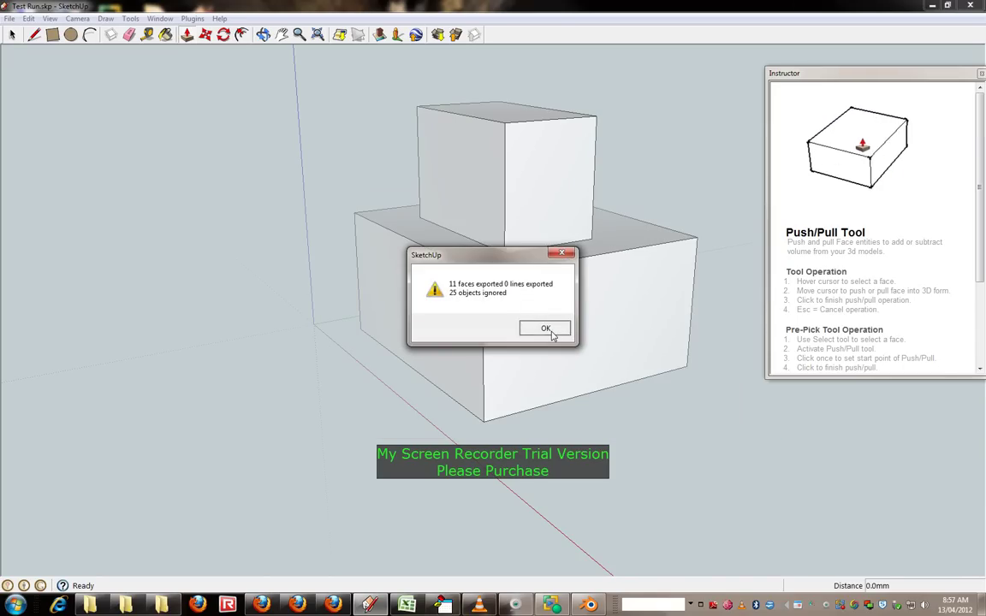
pyautogui.click(548, 326)
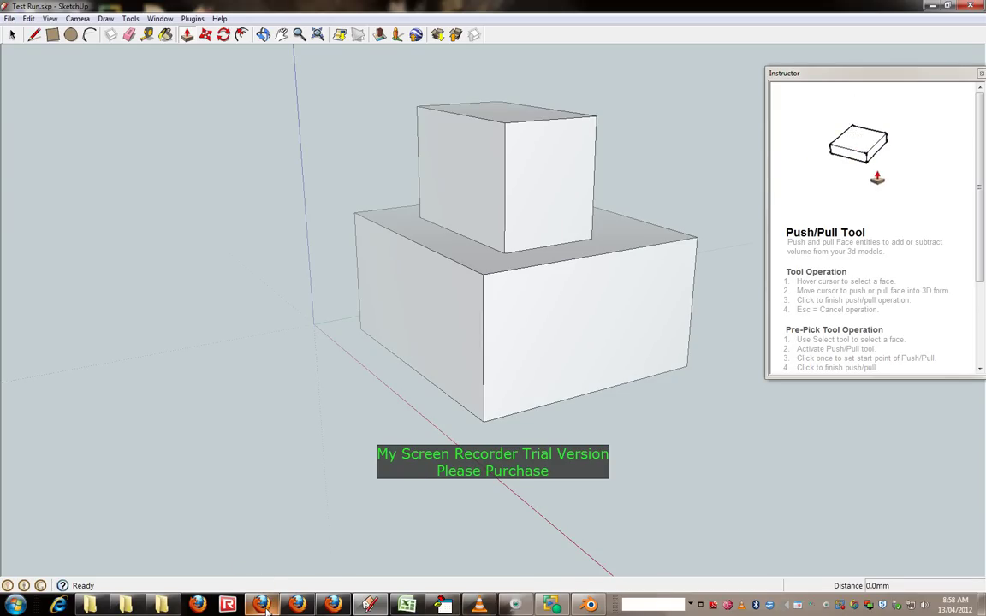
# Step: Switch to the Logitech Webcam Software window to view the live camera image
pyautogui.moveTo(266, 608)
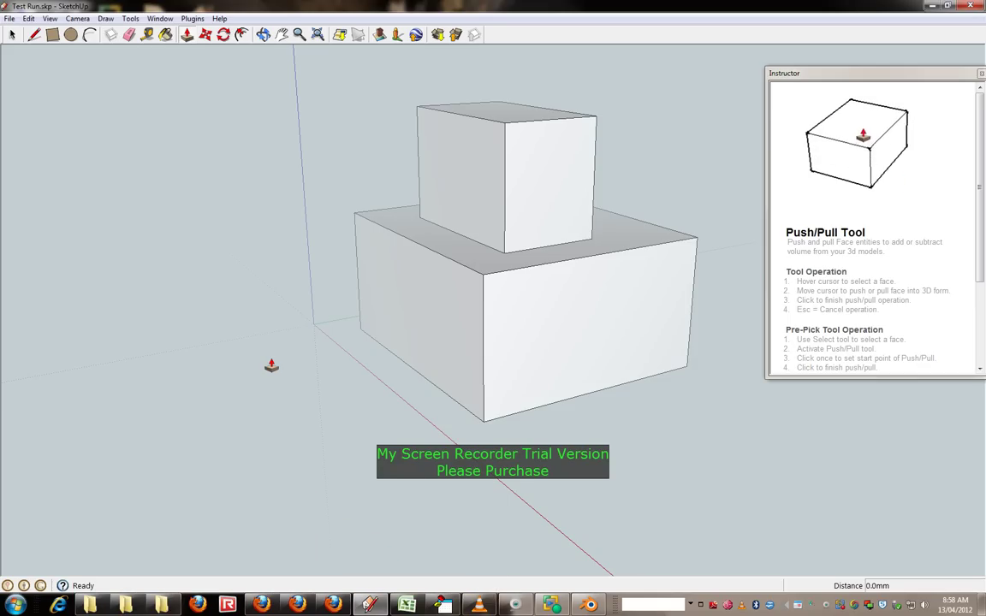
pyautogui.click(558, 607)
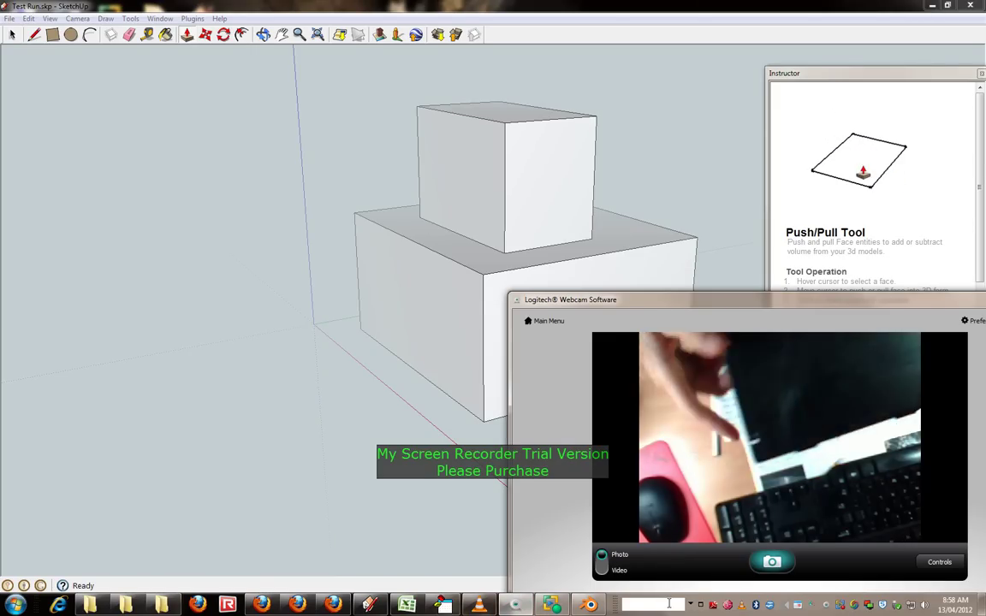